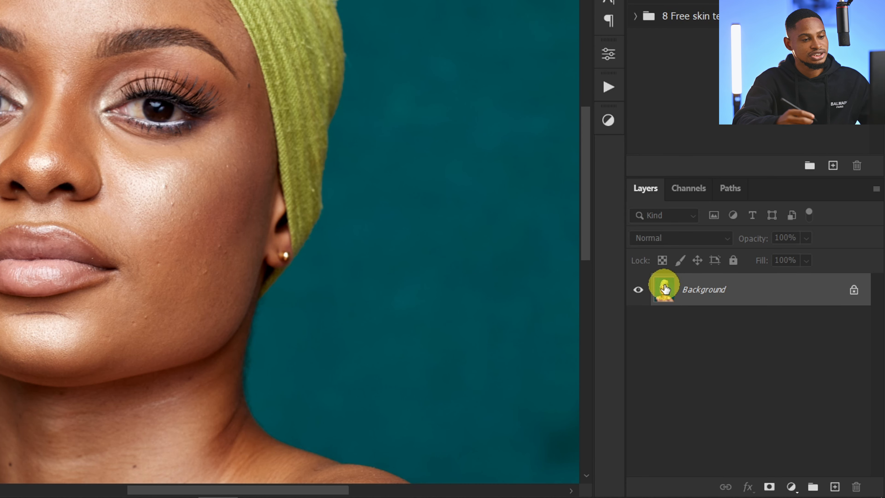
Step: Duplicate the Background layer
{"action": "key", "text": "ctrl"}
{"action": "key", "text": "ctrl"}
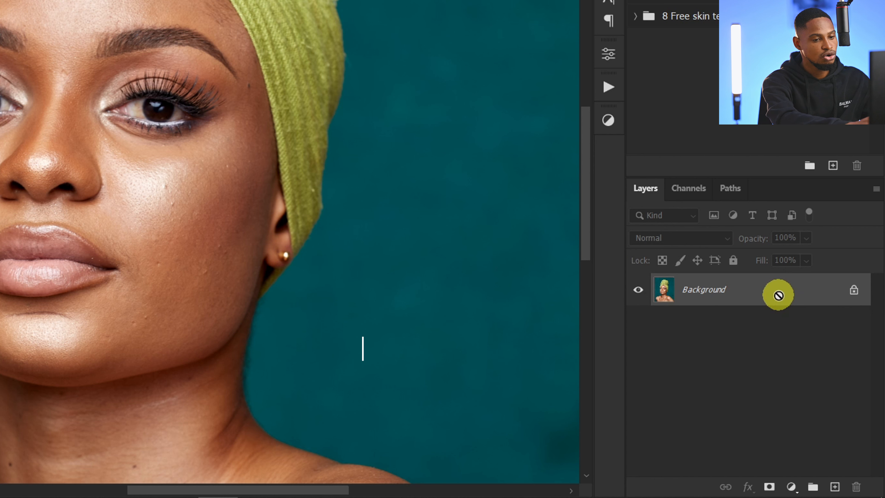
{"action": "key", "text": "ctrl+j"}
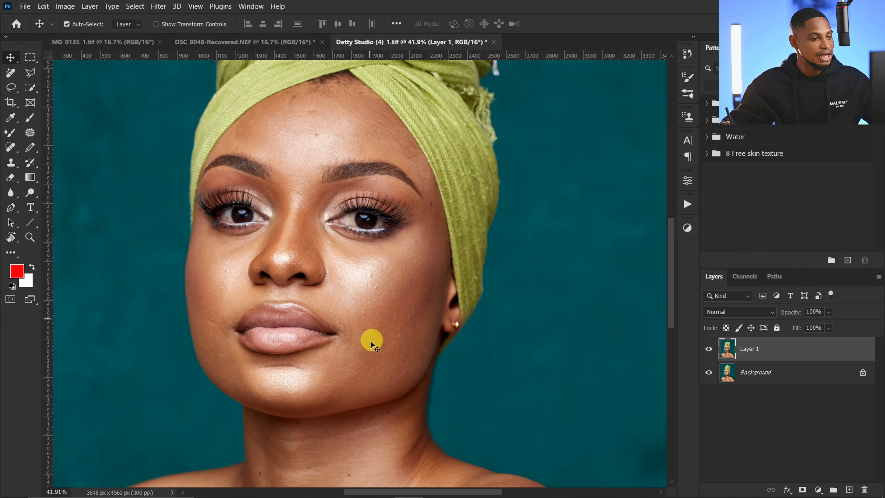
Step: Examine the model's facial skin for bumps and uneven texture, both up close and with the whole face in view
{"action": "key", "text": "z"}
{"action": "left_click_drag", "start_coordinate": [166, 217], "coordinate": [212, 206]}
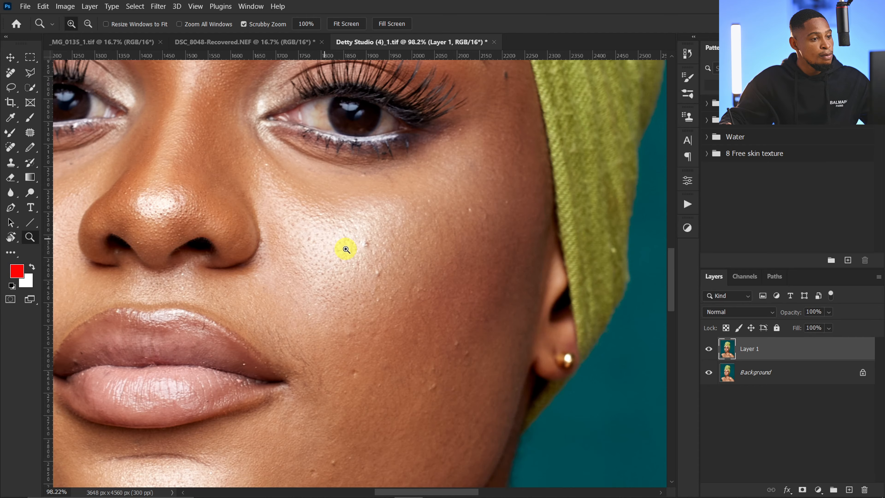
{"action": "left_click_drag", "start_coordinate": [346, 247], "coordinate": [296, 251]}
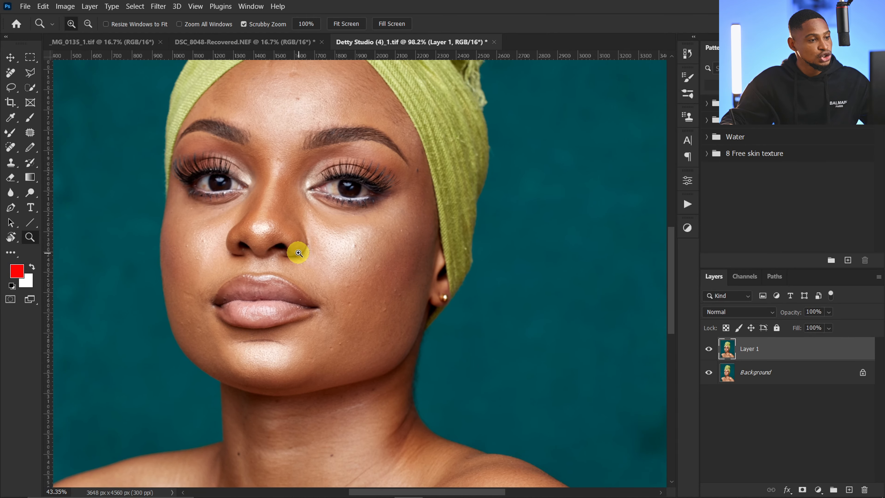
{"action": "key", "text": "v"}
{"action": "scroll", "coordinate": [281, 257], "scroll_direction": "down", "scroll_amount": 3}
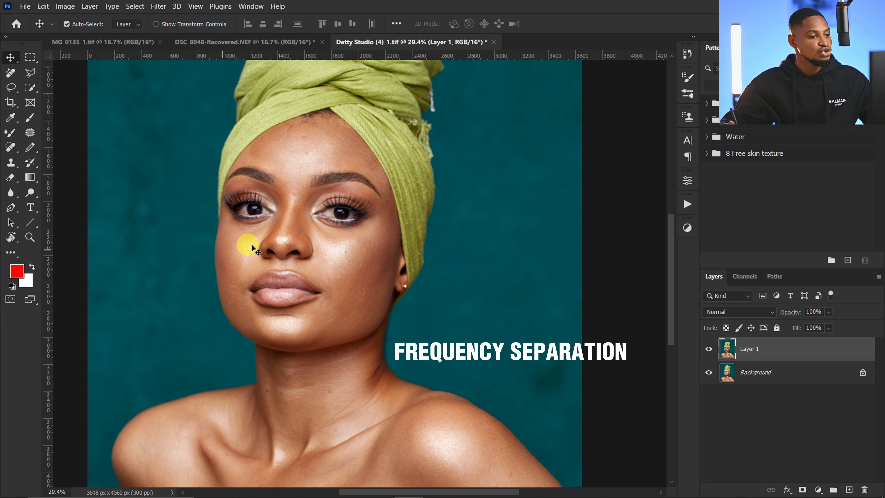
{"action": "key", "text": "z"}
{"action": "left_click_drag", "start_coordinate": [357, 257], "coordinate": [411, 236]}
{"action": "key", "text": "v"}
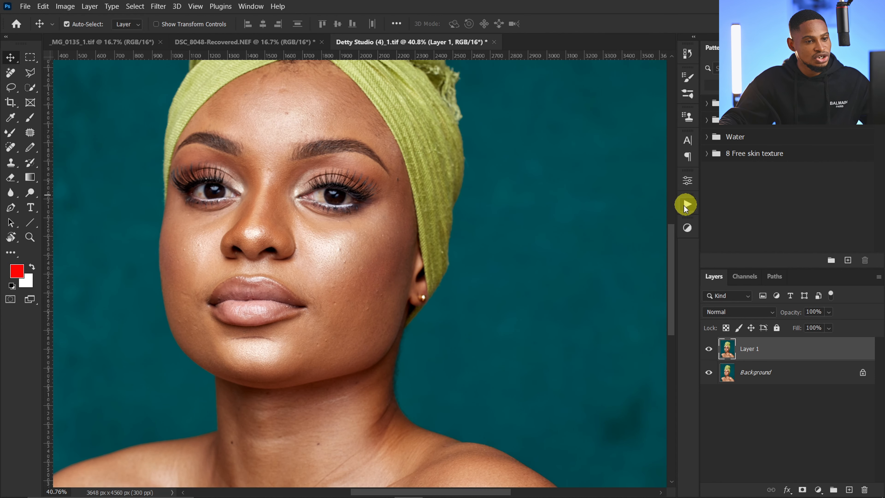
{"action": "left_click", "coordinate": [686, 205]}
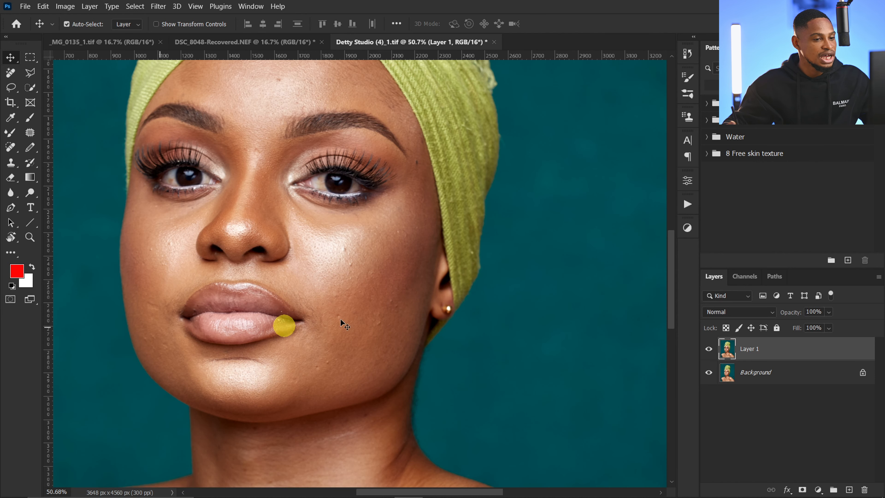
{"action": "left_click", "coordinate": [749, 350]}
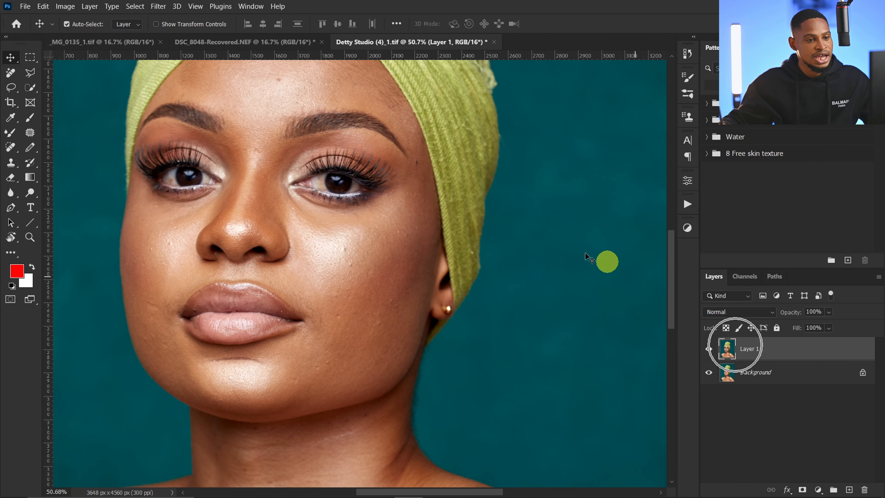
{"action": "left_click", "coordinate": [686, 206]}
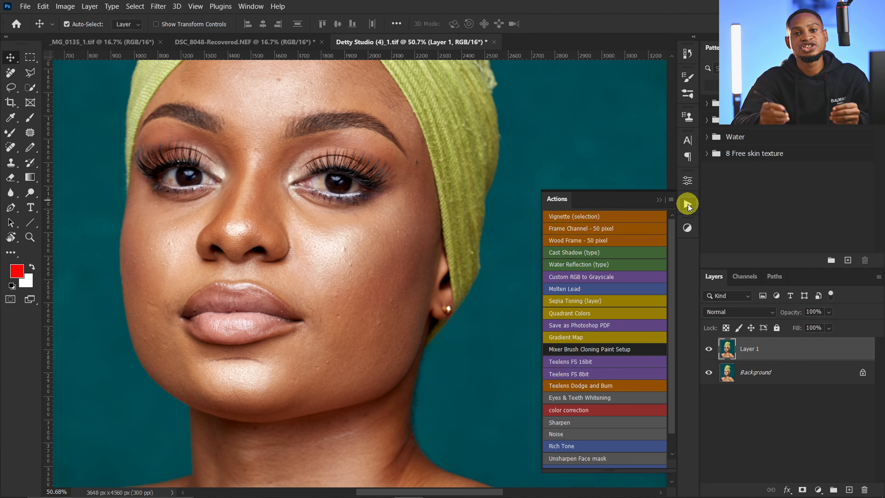
{"action": "key", "text": "ctrl"}
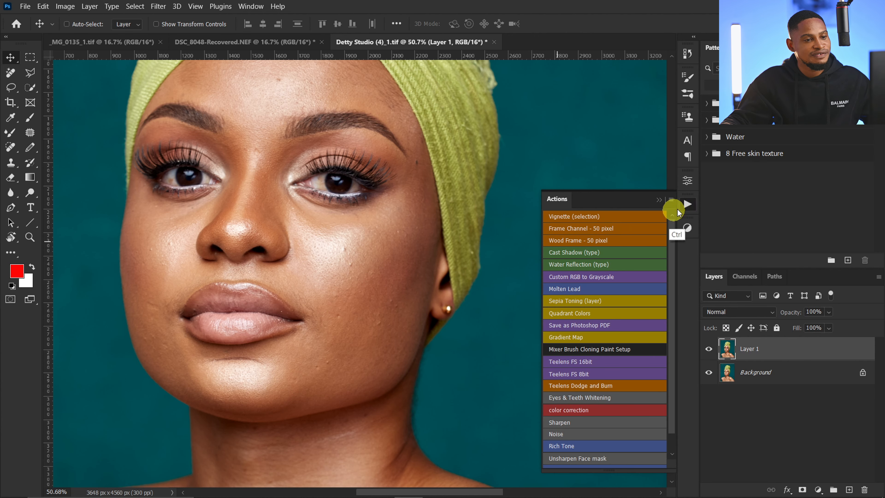
{"action": "left_click", "coordinate": [667, 205]}
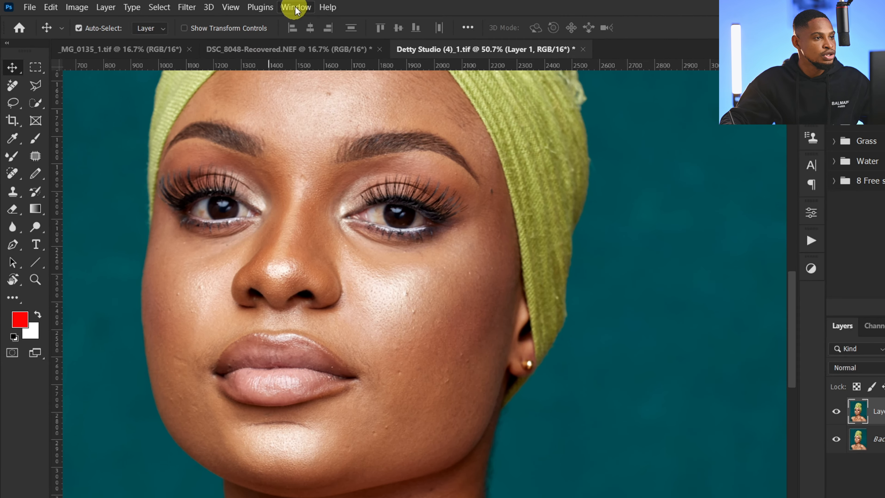
Step: Run the Teelens FS 16bit frequency separation action on Layer 1 with a Gaussian Blur radius of 9 pixels
{"action": "left_click", "coordinate": [250, 6]}
{"action": "left_click", "coordinate": [341, 98]}
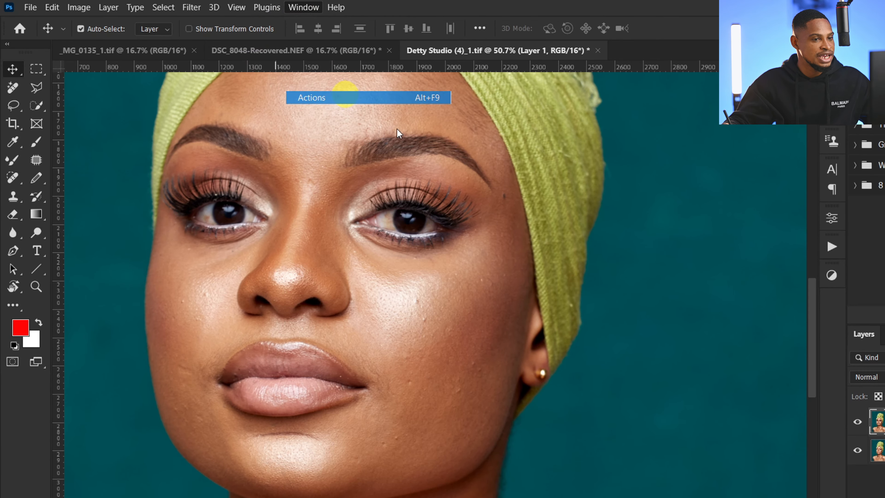
{"action": "scroll", "coordinate": [673, 291], "scroll_direction": "down", "scroll_amount": 2}
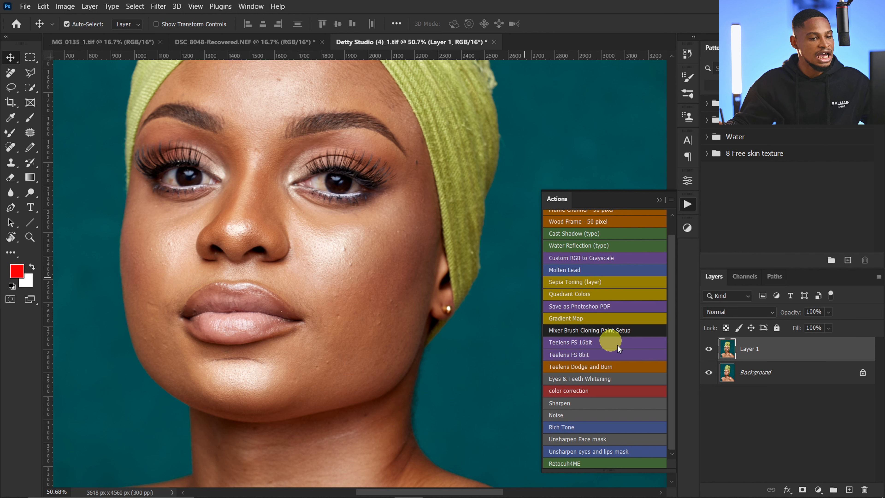
{"action": "left_click", "coordinate": [579, 344]}
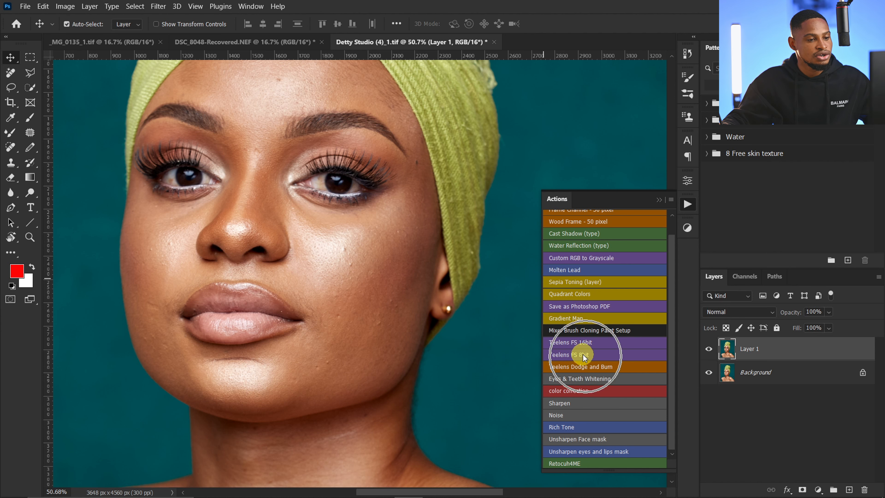
{"action": "key", "text": "ctrl"}
{"action": "left_click", "coordinate": [573, 344], "text": "ctrl"}
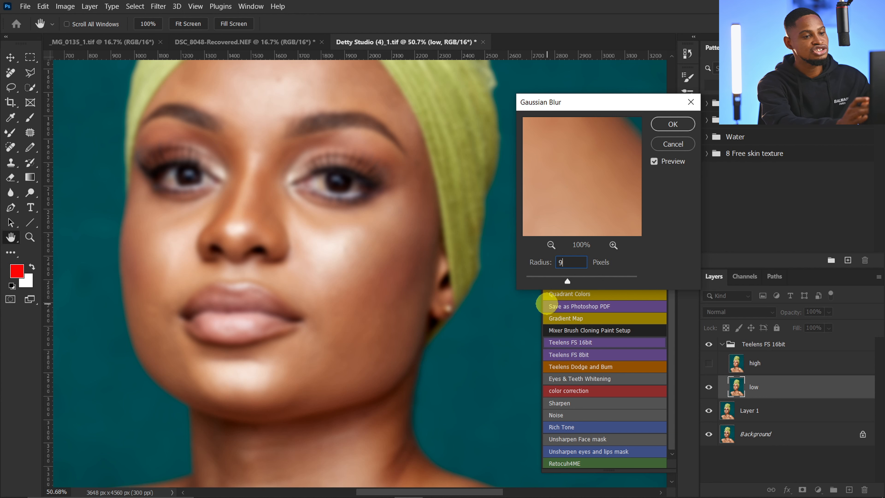
{"action": "key", "text": "Return"}
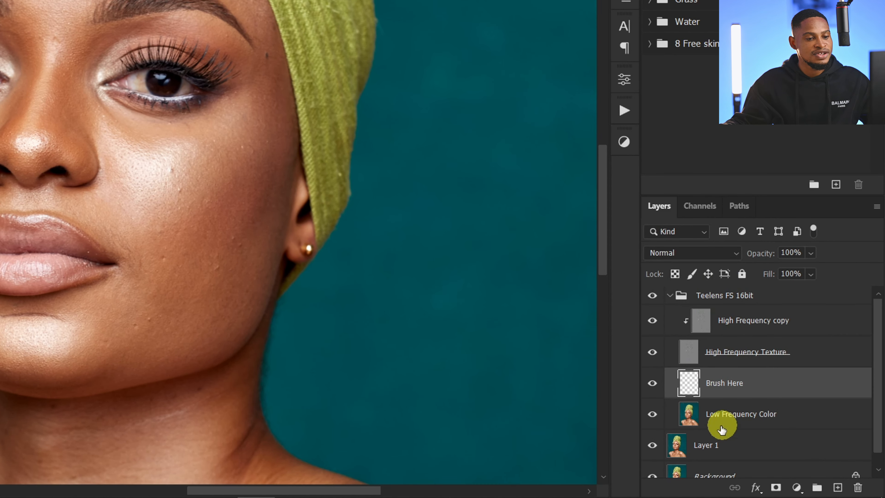
Step: Select the High Frequency copy layer in the Teelens FS 16bit group
{"action": "left_click", "coordinate": [704, 420]}
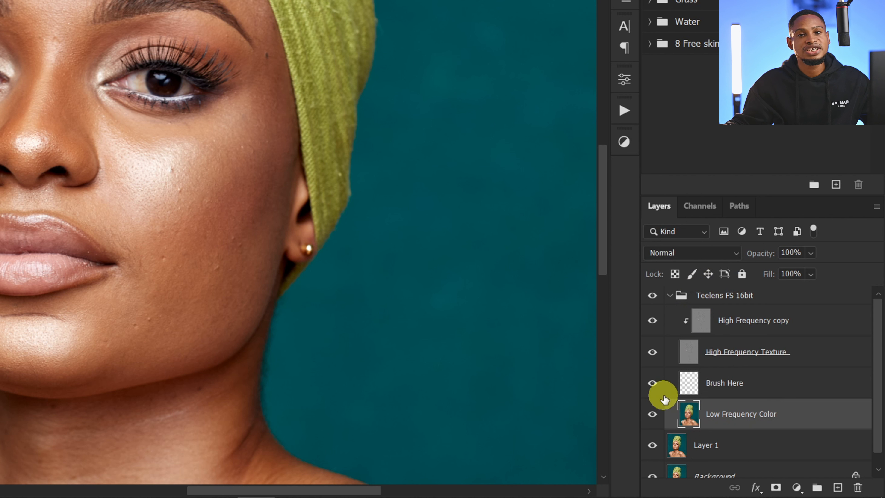
{"action": "left_click", "coordinate": [679, 383]}
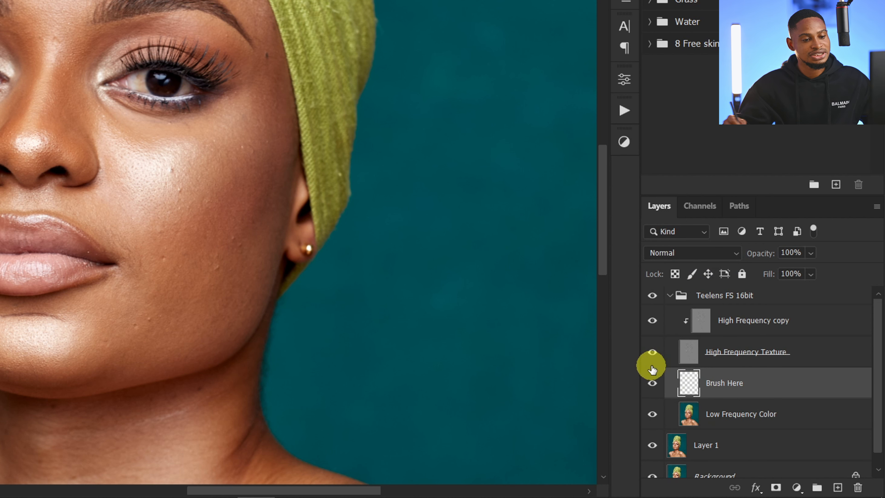
{"action": "left_click", "coordinate": [698, 320]}
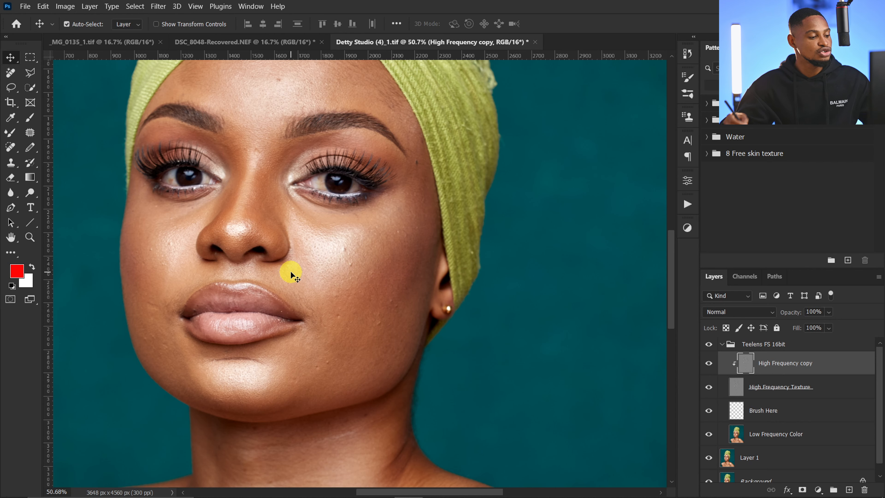
{"action": "key", "text": "ctrl+space"}
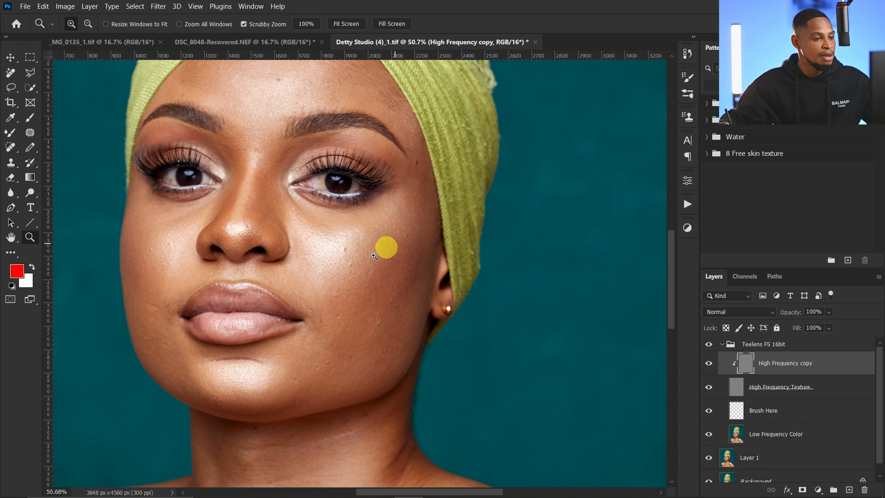
{"action": "left_click_drag", "start_coordinate": [385, 256], "coordinate": [372, 241]}
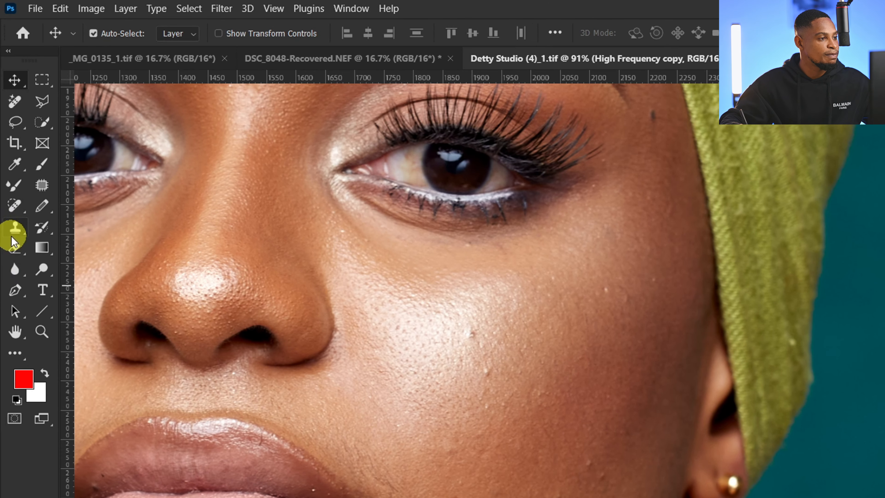
Step: Activate the Clone Stamp tool for retouching the High Frequency copy layer
{"action": "left_click", "coordinate": [13, 237]}
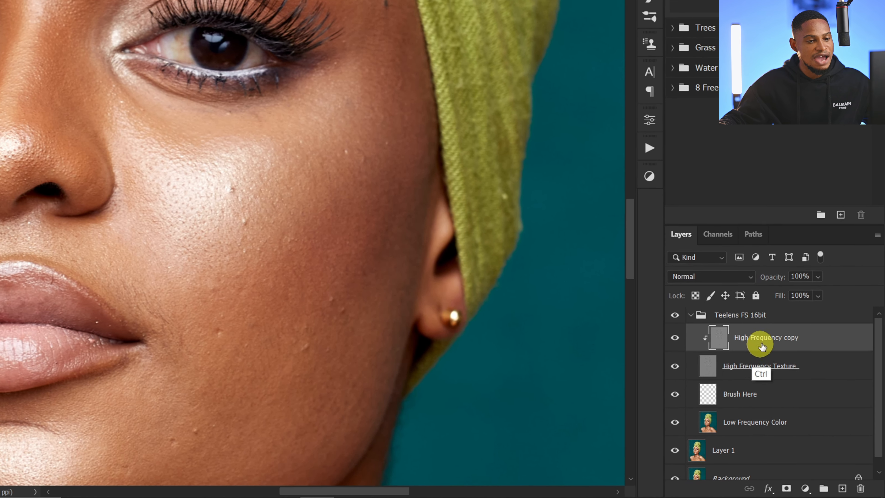
{"action": "left_click", "coordinate": [760, 358]}
{"action": "key", "text": "ctrl"}
{"action": "key", "text": "ctrl"}
{"action": "key", "text": "ctrl"}
{"action": "key", "text": "ctrl"}
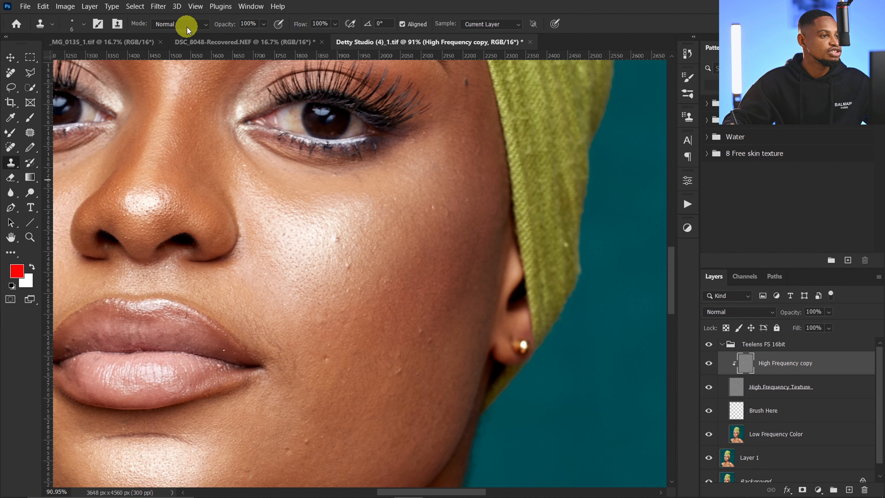
{"action": "key", "text": "ctrl"}
{"action": "key", "text": "ctrl"}
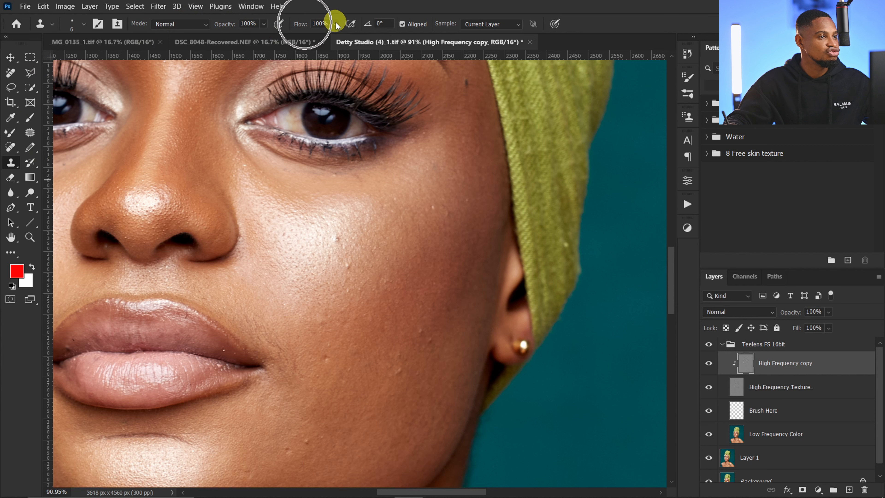
{"action": "key", "text": "ctrl"}
{"action": "key", "text": "ctrl"}
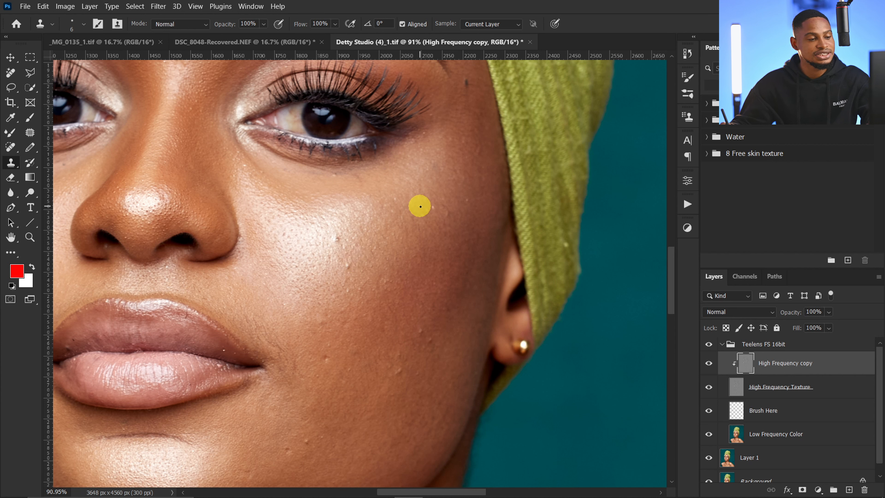
Step: Try cloning over the cheek blemish with an oversized Clone Stamp brush of 175 and 125 px, and undo the strokes
{"action": "key", "text": "bracketright"}
{"action": "key", "text": "bracketright"}
{"action": "key", "text": "bracketright"}
{"action": "key", "text": "bracketright"}
{"action": "key", "text": "bracketright"}
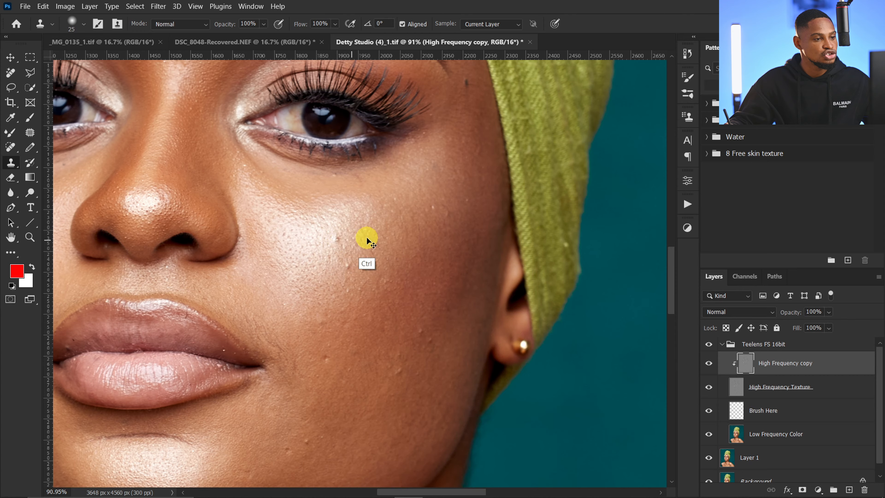
{"action": "scroll", "coordinate": [366, 237], "scroll_direction": "up", "scroll_amount": 5, "text": "alt"}
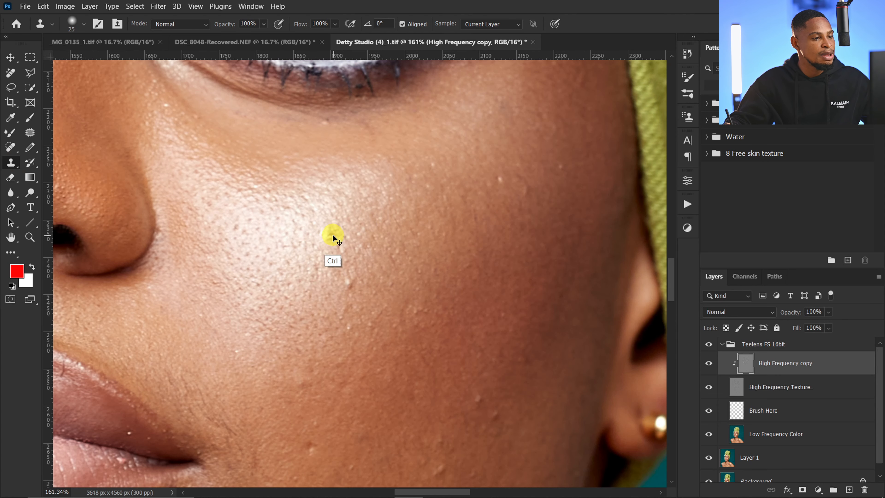
{"action": "key", "text": "bracketright"}
{"action": "key", "text": "bracketright"}
{"action": "key", "text": "bracketright"}
{"action": "key", "text": "bracketright"}
{"action": "key", "text": "bracketright"}
{"action": "key", "text": "bracketright"}
{"action": "key", "text": "bracketright"}
{"action": "key", "text": "bracketright"}
{"action": "key", "text": "bracketright"}
{"action": "key", "text": "bracketright"}
{"action": "key", "text": "bracketright"}
{"action": "key", "text": "bracketright"}
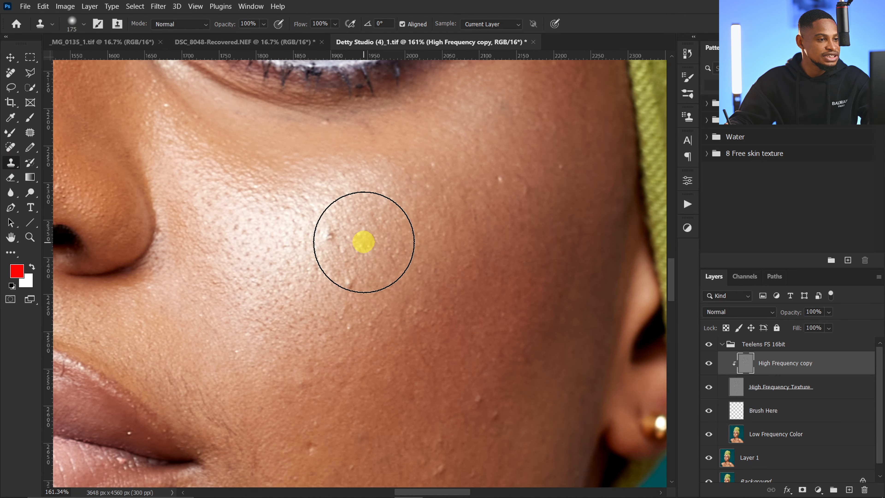
{"action": "key", "text": "bracketleft"}
Step: Set the Clone Stamp brush to 15 px and clone clean texture over the bumps on the cheek below the eye
{"action": "key", "text": "bracketleft"}
{"action": "key", "text": "bracketright"}
{"action": "key", "text": "ctrl+z"}
{"action": "key", "text": "ctrl+z"}
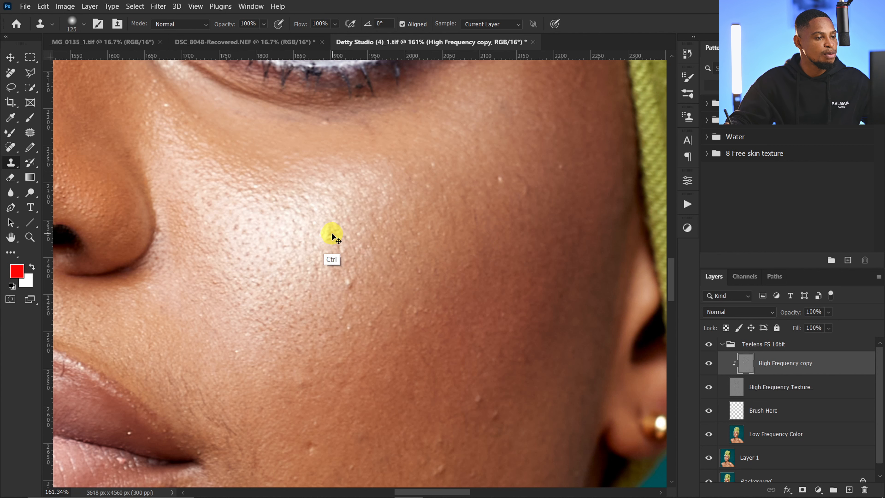
{"action": "key", "text": "bracketleft"}
{"action": "key", "text": "bracketleft"}
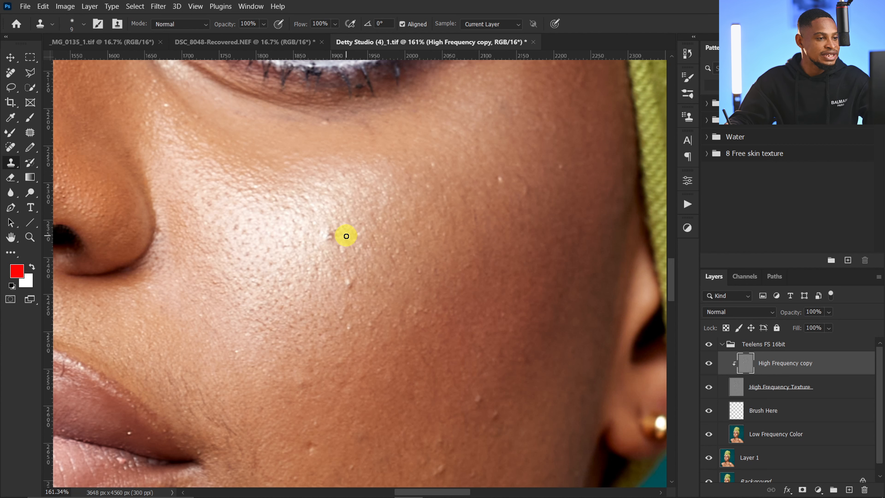
{"action": "key", "text": "bracketright"}
{"action": "key", "text": "bracketright"}
{"action": "key", "text": "bracketright"}
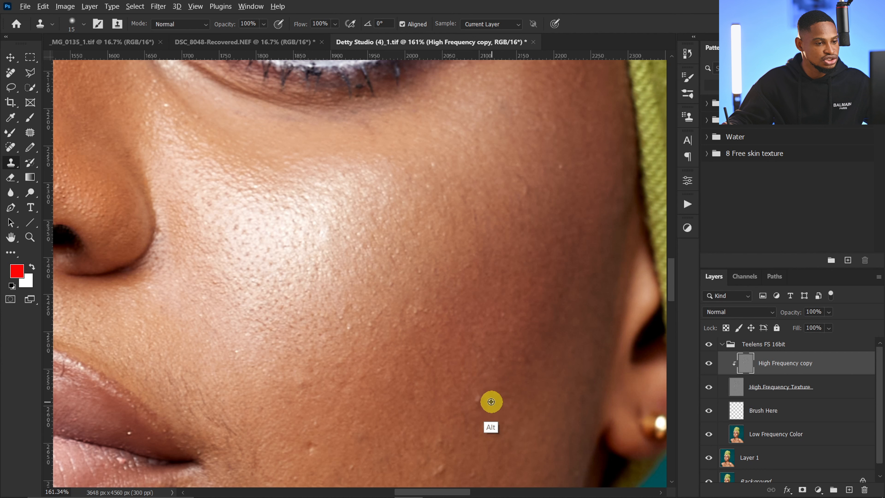
{"action": "scroll", "coordinate": [494, 366], "scroll_direction": "down", "scroll_amount": 2}
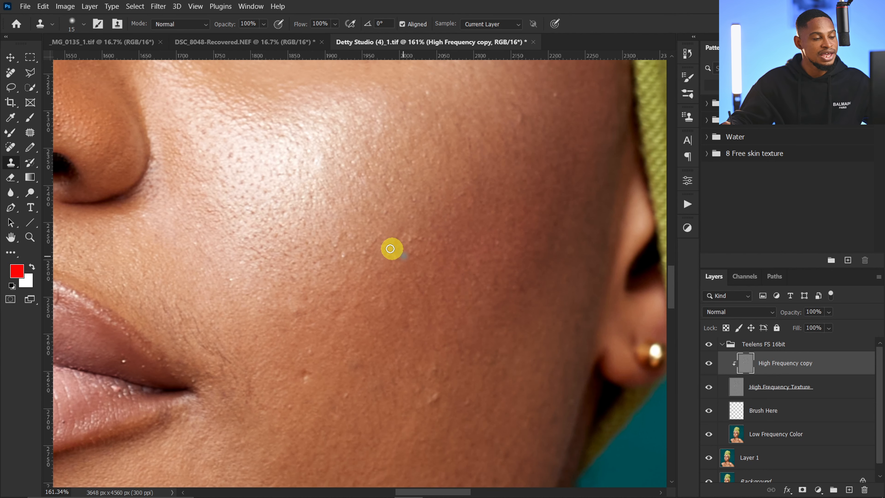
Step: Clone clean skin texture over the remaining bumps on the lower cheek between the mouth and the ear
{"action": "key", "text": "z"}
{"action": "mouse_move", "coordinate": [448, 293]}
{"action": "left_mouse_down"}
{"action": "mouse_move", "coordinate": [426, 292]}
{"action": "mouse_move", "coordinate": [504, 283]}
{"action": "mouse_move", "coordinate": [480, 310]}
{"action": "left_mouse_up"}
{"action": "mouse_move", "coordinate": [476, 366]}
{"action": "left_mouse_down"}
{"action": "mouse_move", "coordinate": [447, 369]}
{"action": "mouse_move", "coordinate": [497, 326]}
{"action": "left_mouse_up"}
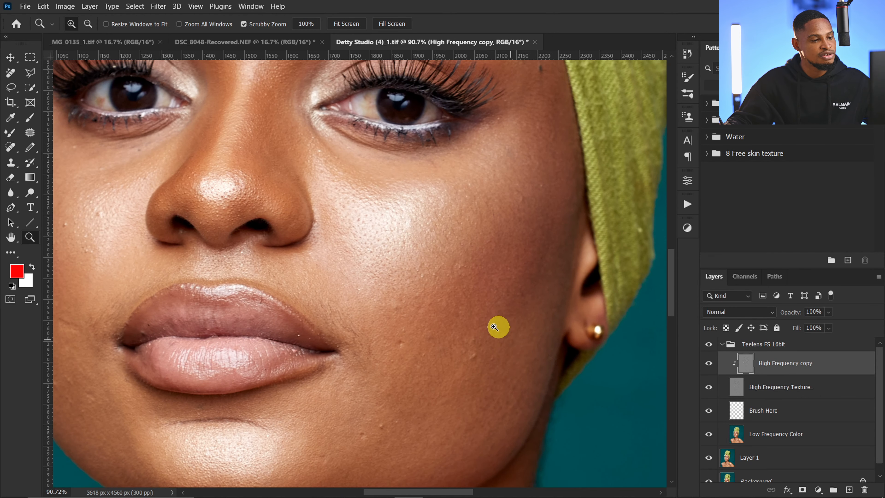
{"action": "key", "text": "s"}
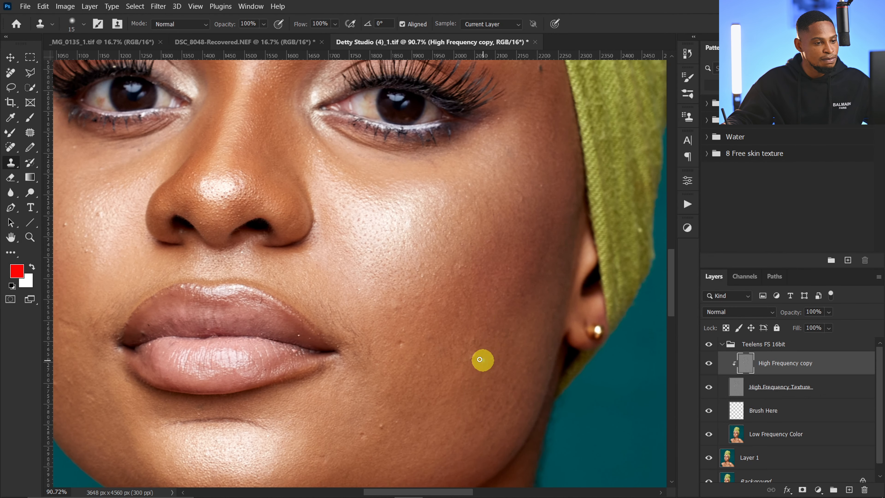
{"action": "left_click_drag", "start_coordinate": [474, 357], "coordinate": [472, 352]}
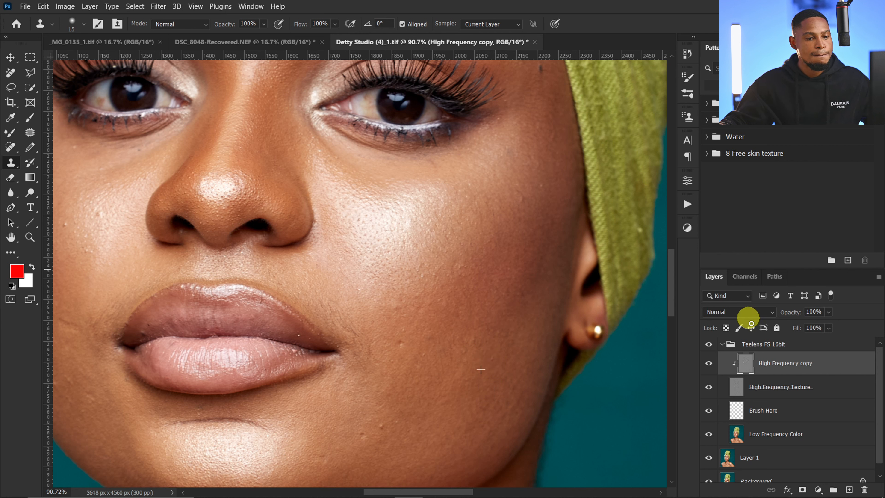
Step: Clone clean skin texture over the crease and uneven spots between the lower lip and the chin highlight on the High Frequency copy layer
{"action": "left_click", "coordinate": [745, 364]}
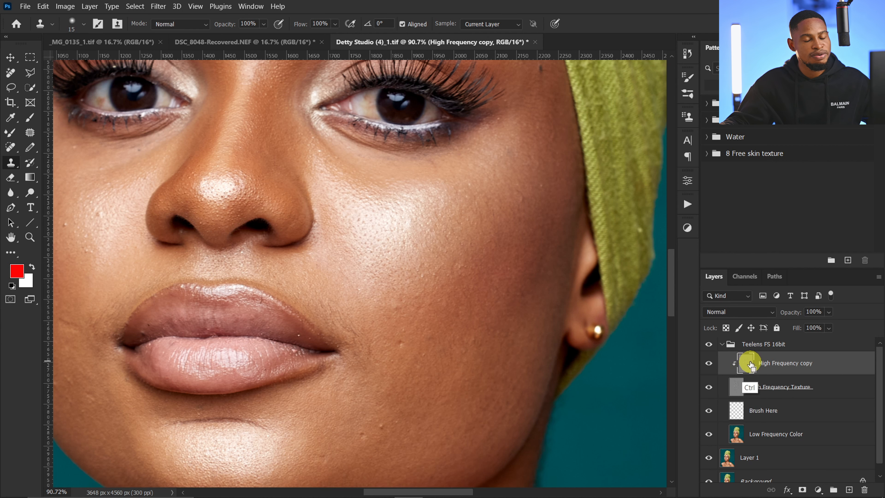
{"action": "left_click", "coordinate": [740, 364]}
{"action": "left_click", "coordinate": [742, 365]}
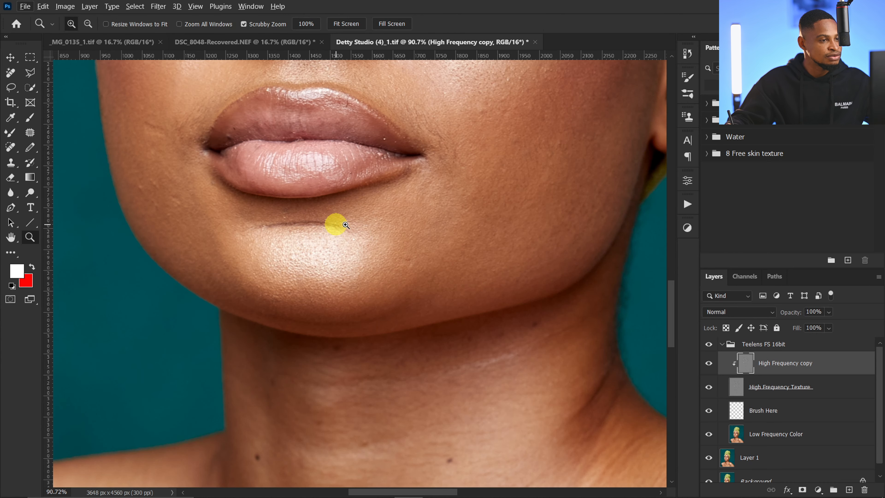
{"action": "scroll", "coordinate": [334, 228], "scroll_direction": "up", "scroll_amount": 4}
{"action": "left_click", "coordinate": [348, 237], "text": "alt"}
{"action": "mouse_move", "coordinate": [326, 227]}
{"action": "left_mouse_down"}
{"action": "mouse_move", "coordinate": [321, 237]}
{"action": "mouse_move", "coordinate": [298, 219]}
{"action": "mouse_move", "coordinate": [323, 220]}
{"action": "mouse_move", "coordinate": [294, 224]}
{"action": "mouse_move", "coordinate": [308, 219]}
{"action": "mouse_move", "coordinate": [299, 214]}
{"action": "mouse_move", "coordinate": [263, 225]}
{"action": "mouse_move", "coordinate": [277, 230]}
{"action": "mouse_move", "coordinate": [241, 226]}
{"action": "mouse_move", "coordinate": [262, 238]}
{"action": "mouse_move", "coordinate": [271, 231]}
{"action": "mouse_move", "coordinate": [231, 227]}
{"action": "left_mouse_up"}
{"action": "left_click", "coordinate": [321, 237], "text": "alt"}
{"action": "left_click", "coordinate": [323, 220], "text": "alt"}
{"action": "left_click", "coordinate": [307, 220], "text": "alt"}
{"action": "left_click", "coordinate": [296, 217], "text": "alt"}
{"action": "left_click", "coordinate": [278, 230], "text": "alt"}
{"action": "left_click", "coordinate": [270, 229], "text": "alt"}
{"action": "left_click", "coordinate": [261, 237], "text": "alt"}
{"action": "left_click", "coordinate": [253, 236], "text": "alt"}
{"action": "left_click", "coordinate": [250, 232], "text": "alt"}
{"action": "left_click", "coordinate": [272, 211], "text": "alt"}
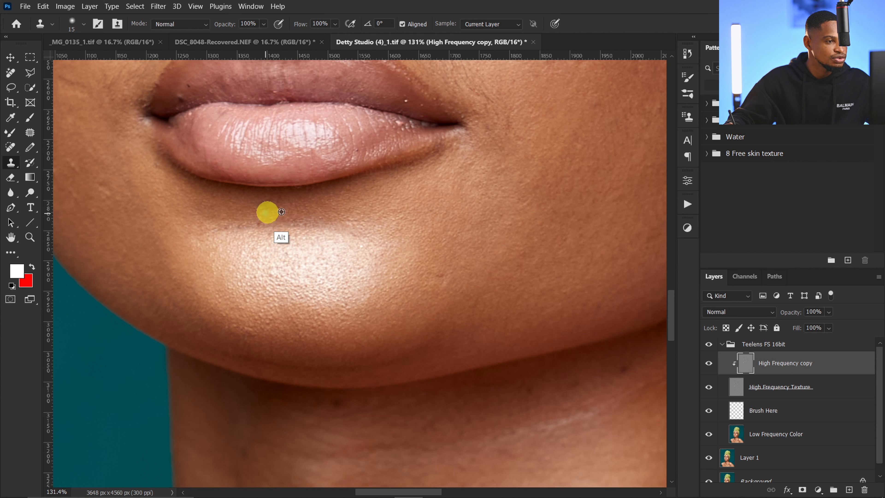
{"action": "left_click", "coordinate": [264, 236], "text": "alt"}
{"action": "left_click_drag", "start_coordinate": [251, 233], "coordinate": [244, 228]}
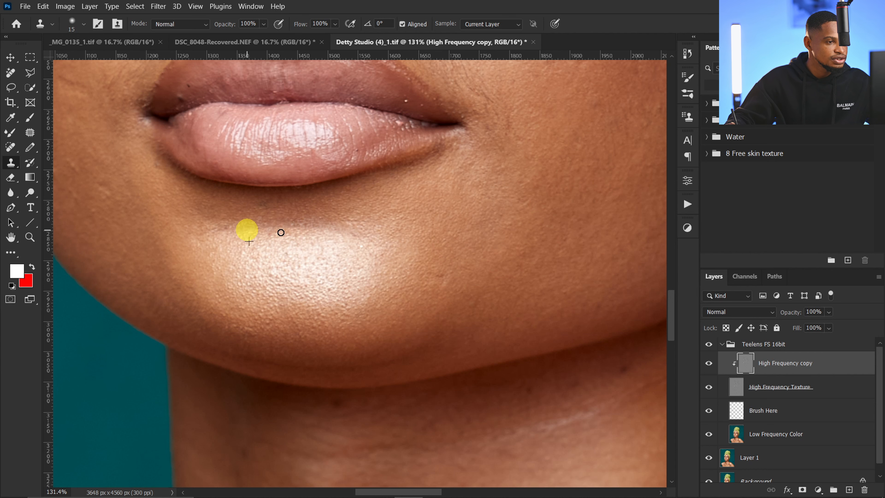
Step: Set the Clone Stamp brush to 9 px and clone clean texture over the spots in the white of the model's right eye
{"action": "key", "text": "z"}
{"action": "left_click_drag", "start_coordinate": [450, 285], "coordinate": [416, 296]}
{"action": "left_click_drag", "start_coordinate": [483, 254], "coordinate": [462, 288]}
{"action": "key", "text": "s"}
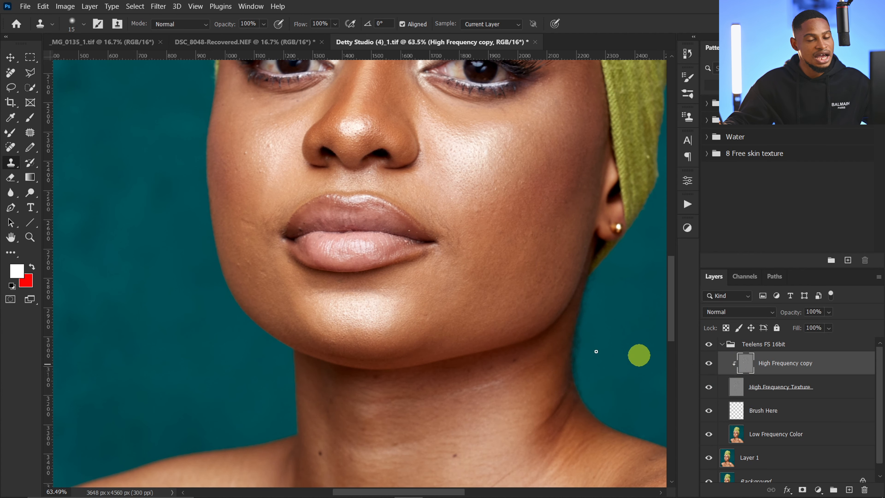
{"action": "key", "text": "z"}
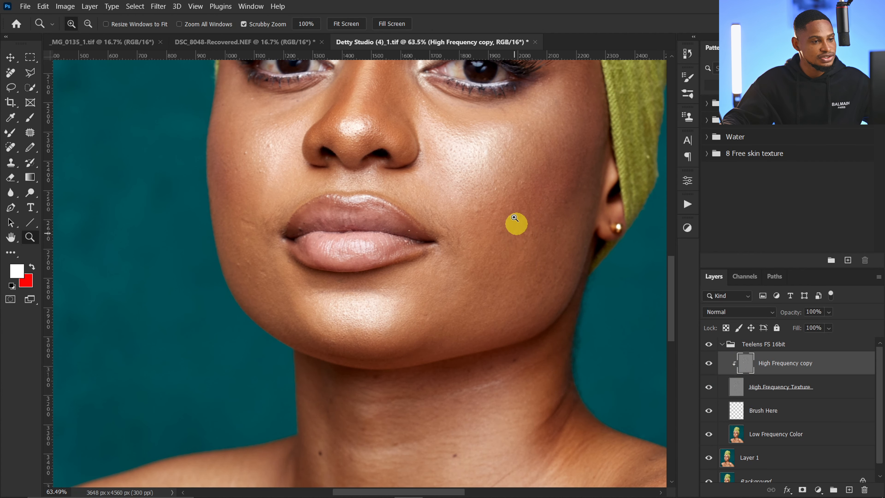
{"action": "left_click_drag", "start_coordinate": [515, 224], "coordinate": [547, 224]}
{"action": "key", "text": "s"}
{"action": "left_click_drag", "start_coordinate": [401, 101], "coordinate": [296, 476]}
{"action": "key", "text": "]"}
{"action": "left_click", "coordinate": [366, 135]}
{"action": "key", "text": "z"}
{"action": "left_click_drag", "start_coordinate": [453, 313], "coordinate": [502, 313]}
{"action": "left_click_drag", "start_coordinate": [174, 258], "coordinate": [592, 223]}
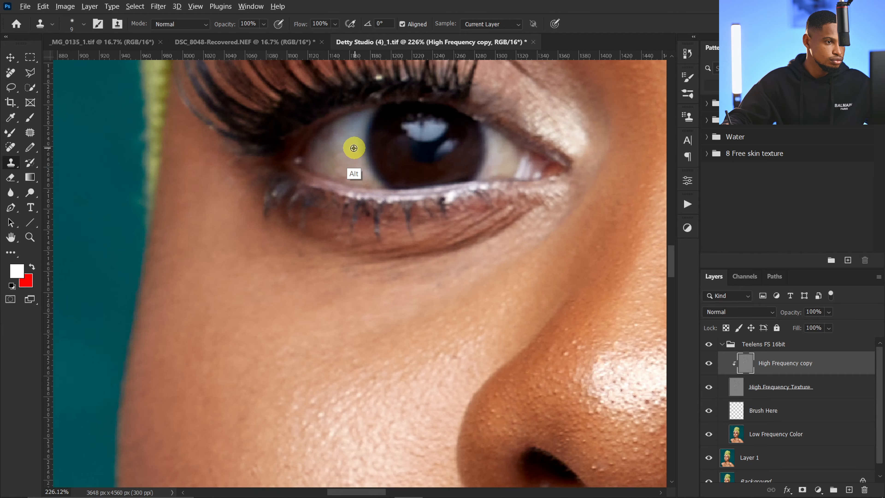
{"action": "key", "text": "z"}
{"action": "left_click_drag", "start_coordinate": [284, 188], "coordinate": [223, 196]}
Step: Toggle the High Frequency copy layer's visibility to compare the skin and eye before and after retouching
{"action": "key", "text": "z"}
{"action": "mouse_move", "coordinate": [484, 286]}
{"action": "left_mouse_down"}
{"action": "mouse_move", "coordinate": [439, 293]}
{"action": "mouse_move", "coordinate": [464, 303]}
{"action": "mouse_move", "coordinate": [442, 291]}
{"action": "left_mouse_up"}
{"action": "key", "text": "s"}
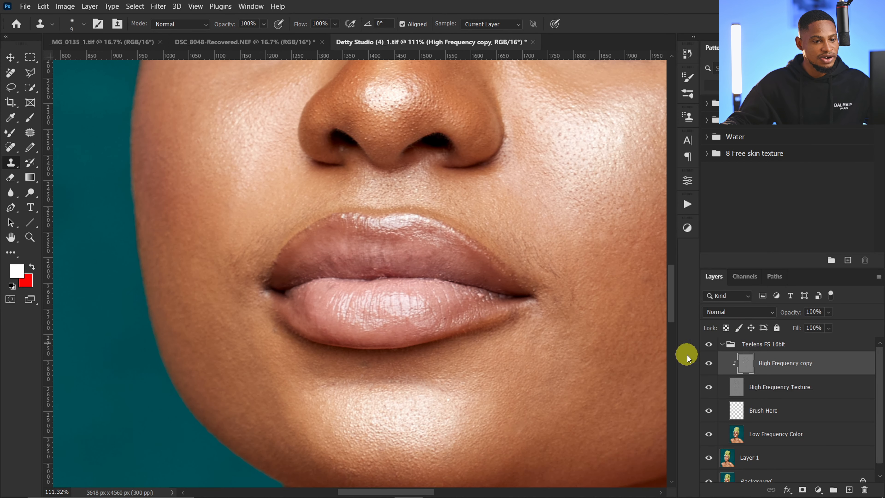
{"action": "left_click", "coordinate": [709, 363]}
{"action": "left_click", "coordinate": [709, 364]}
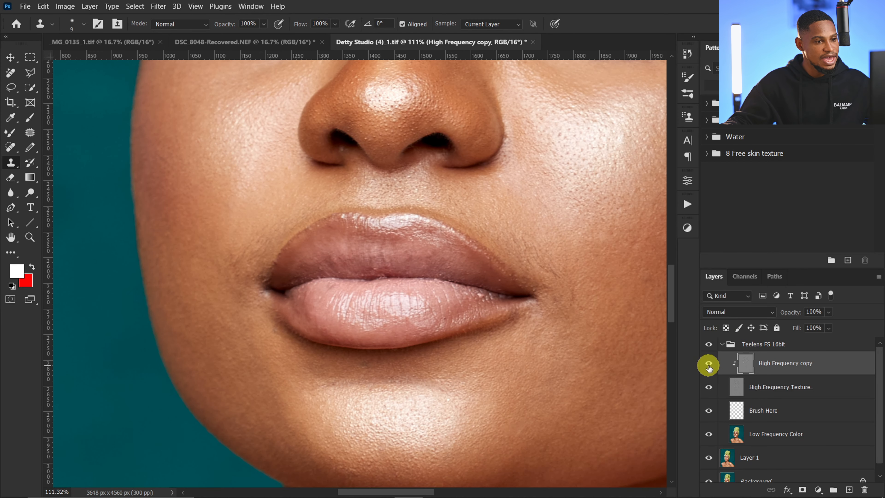
{"action": "key", "text": "ctrl+space"}
{"action": "left_click_drag", "start_coordinate": [480, 266], "coordinate": [416, 284]}
{"action": "left_click_drag", "start_coordinate": [458, 297], "coordinate": [419, 296]}
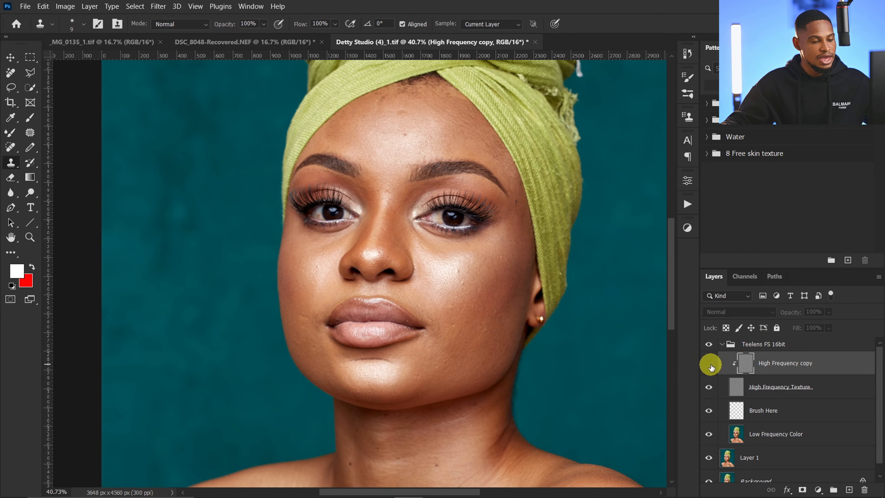
{"action": "scroll", "coordinate": [326, 209], "scroll_direction": "up", "scroll_amount": 5}
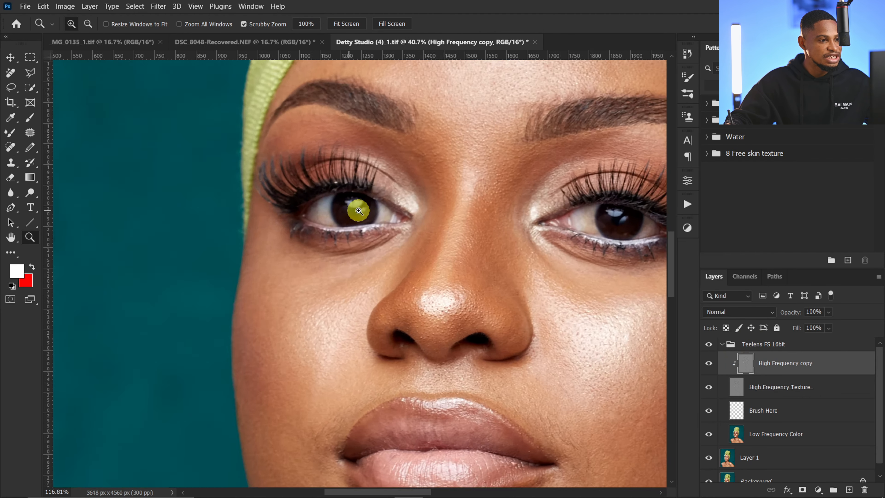
{"action": "left_click", "coordinate": [709, 364]}
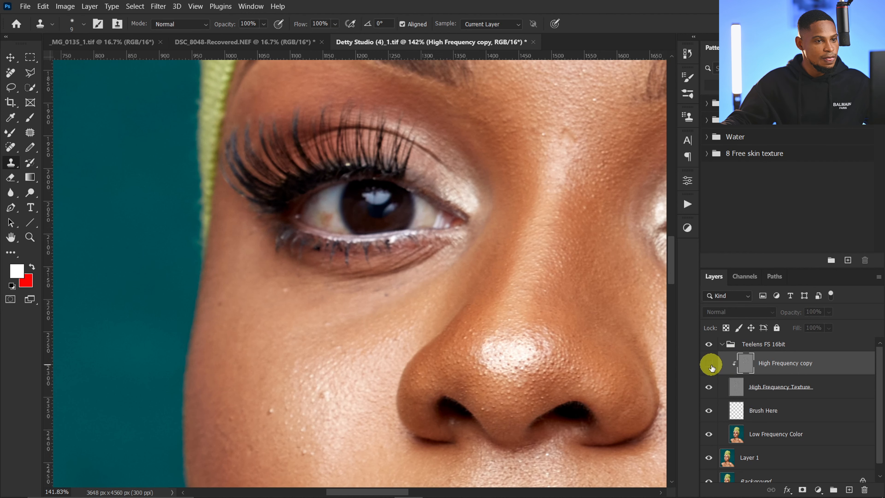
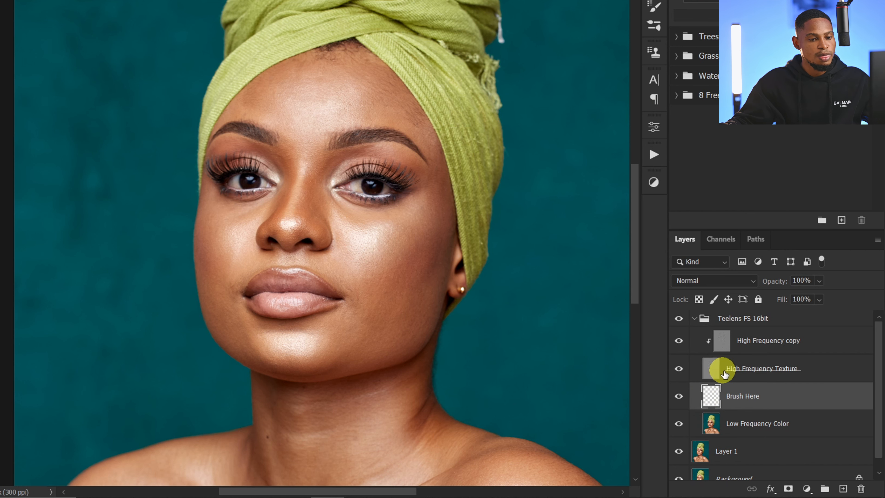
Step: Hide the High Frequency Texture layer so only the blurred colour layers show for blending
{"action": "key", "text": "ctrl"}
{"action": "key", "text": "ctrl"}
{"action": "key", "text": "ctrl"}
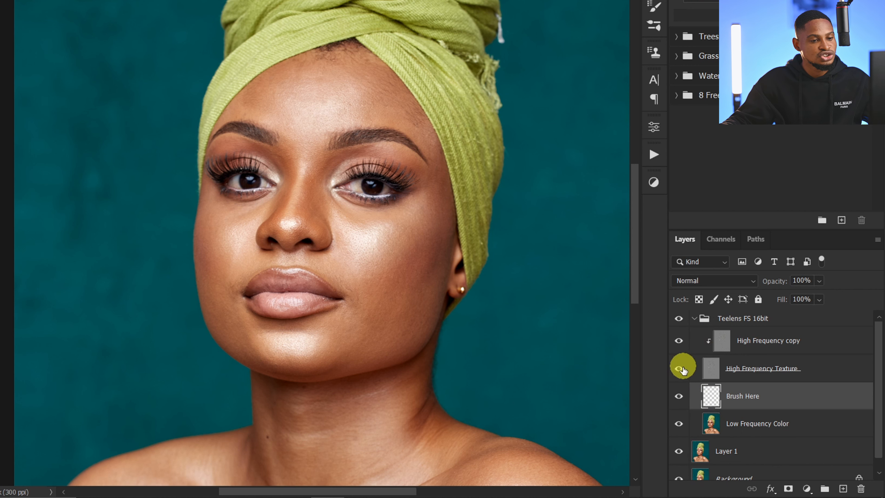
{"action": "key", "text": "ctrl"}
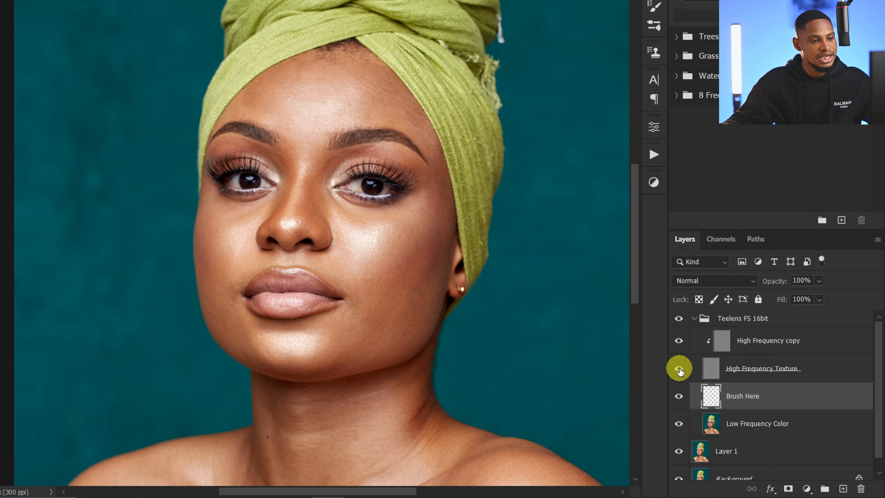
{"action": "left_click", "coordinate": [678, 370]}
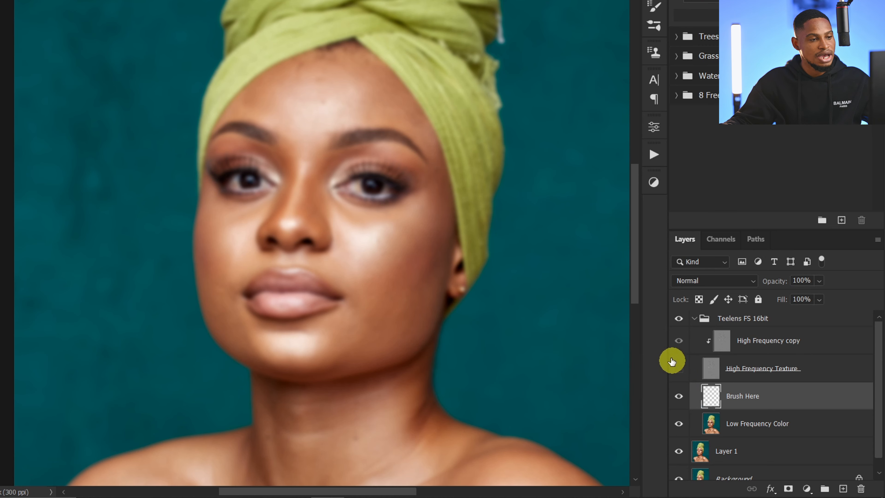
Step: Blend the uneven tones at the centre of the forehead on the Brush Here layer with a 175–250 px Mixer Brush
{"action": "left_click_drag", "start_coordinate": [327, 96], "coordinate": [356, 96]}
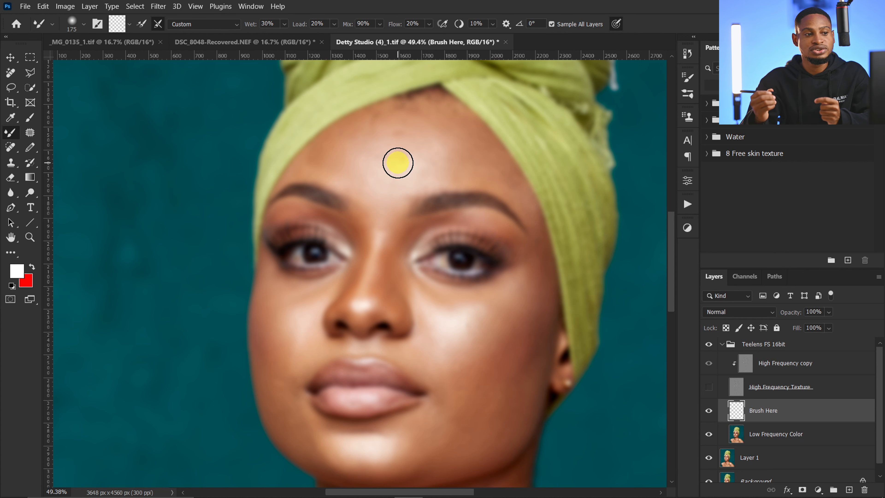
{"action": "key", "text": "bracketright"}
{"action": "key", "text": "bracketright"}
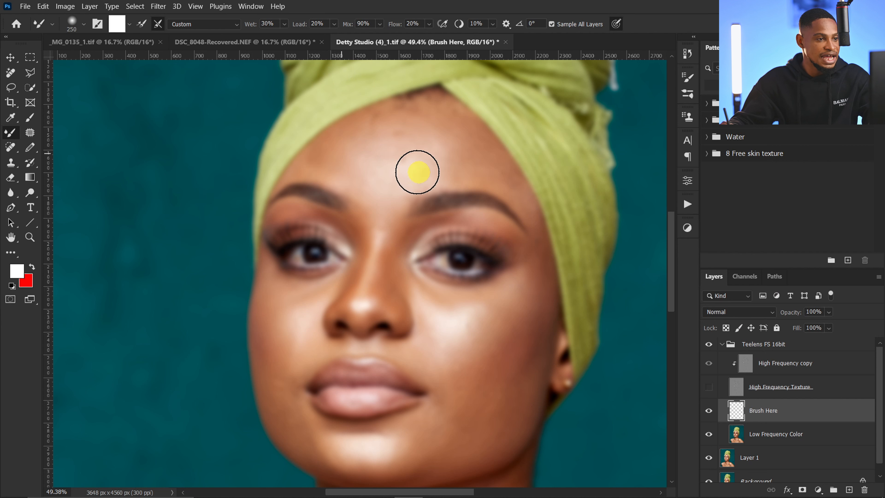
{"action": "key", "text": "bracketleft"}
{"action": "key", "text": "bracketleft"}
{"action": "key", "text": "bracketright"}
{"action": "key", "text": "bracketright"}
{"action": "key", "text": "bracketright"}
{"action": "key", "text": "bracketright"}
{"action": "key", "text": "bracketleft"}
{"action": "key", "text": "bracketleft"}
{"action": "key", "text": "bracketleft"}
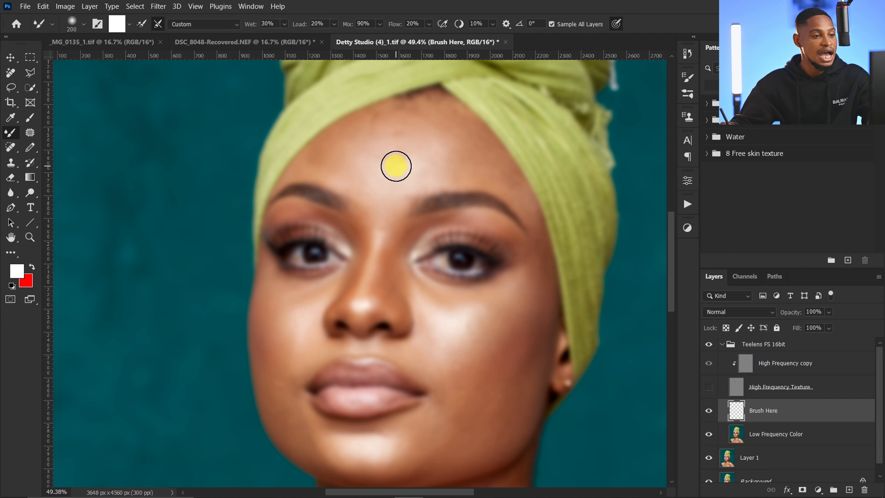
{"action": "key", "text": "bracketright"}
{"action": "key", "text": "bracketright"}
{"action": "key", "text": "bracketleft"}
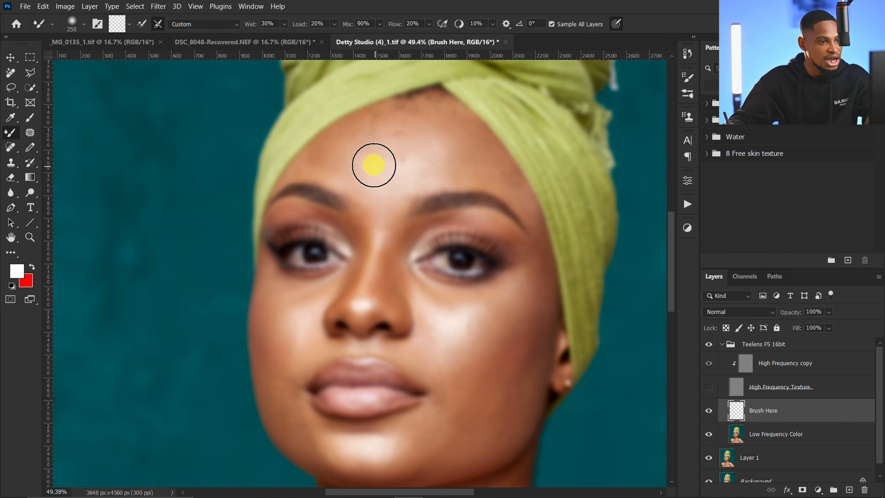
Step: Smooth the forehead's highlight, outer side and dark spots near the hairline on Brush Here, varying the Mixer Brush between 175 and 400 px
{"action": "key", "text": "bracketright"}
{"action": "key", "text": "bracketright"}
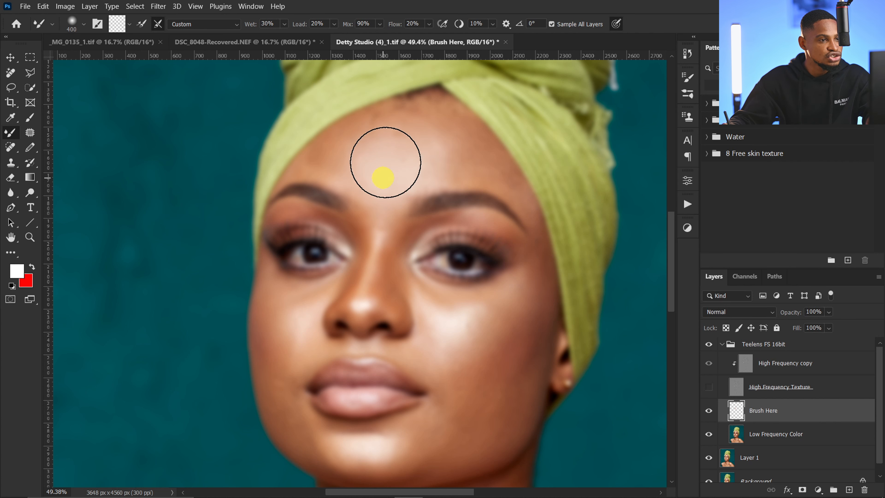
{"action": "key", "text": "bracketleft"}
{"action": "key", "text": "bracketleft"}
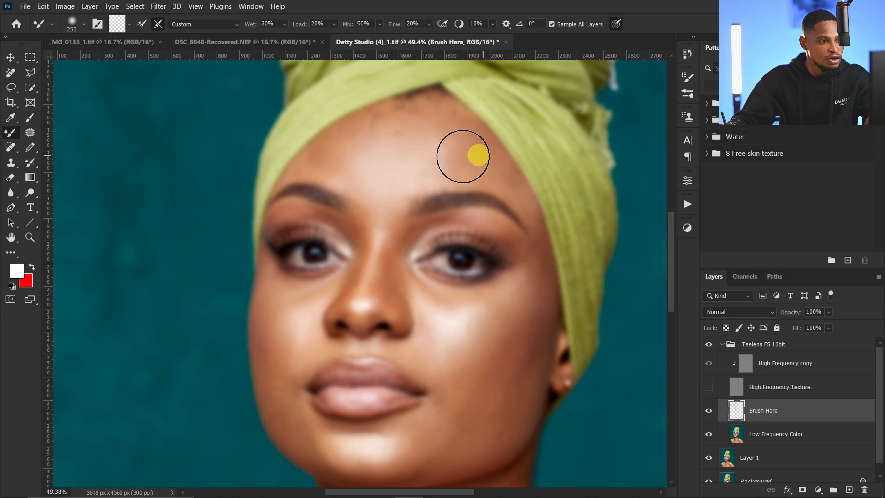
{"action": "key", "text": "bracketleft"}
{"action": "key", "text": "bracketleft"}
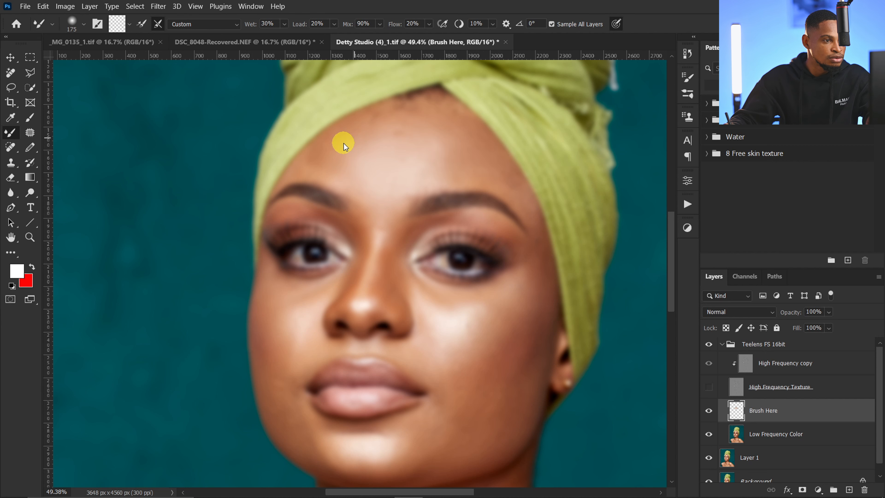
{"action": "key", "text": "bracketright"}
{"action": "key", "text": "bracketright"}
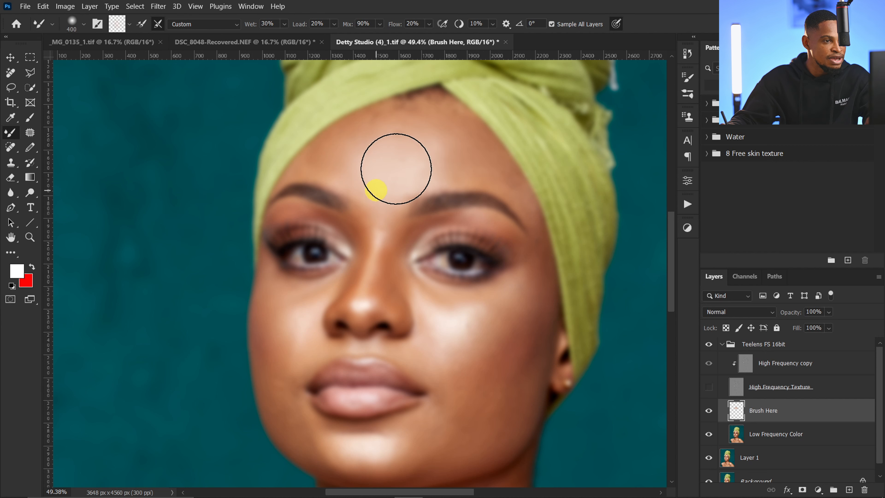
Step: Blend the tones along the bridge and sides of the nose on Brush Here with an 80 px Mixer Brush
{"action": "key", "text": "bracketleft"}
{"action": "key", "text": "bracketleft"}
{"action": "key", "text": "bracketleft"}
{"action": "key", "text": "bracketleft"}
{"action": "key", "text": "bracketleft"}
{"action": "key", "text": "bracketleft"}
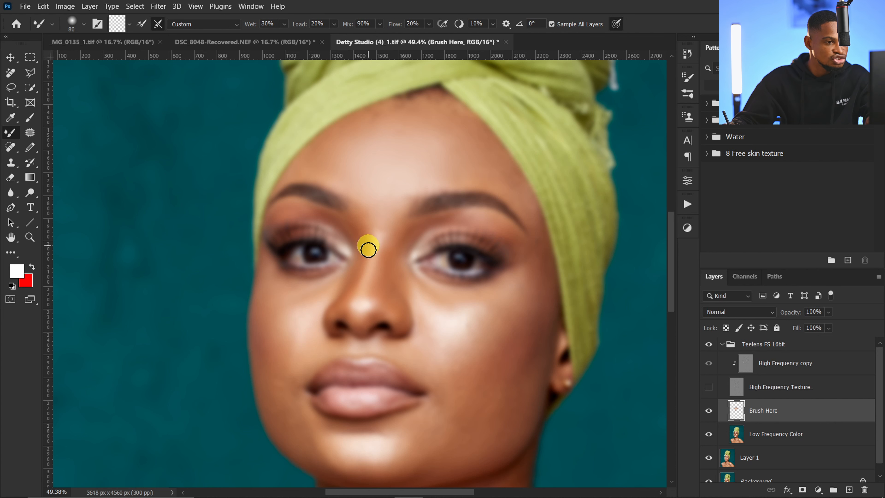
{"action": "key", "text": "bracketright"}
{"action": "key", "text": "bracketright"}
{"action": "key", "text": "bracketright"}
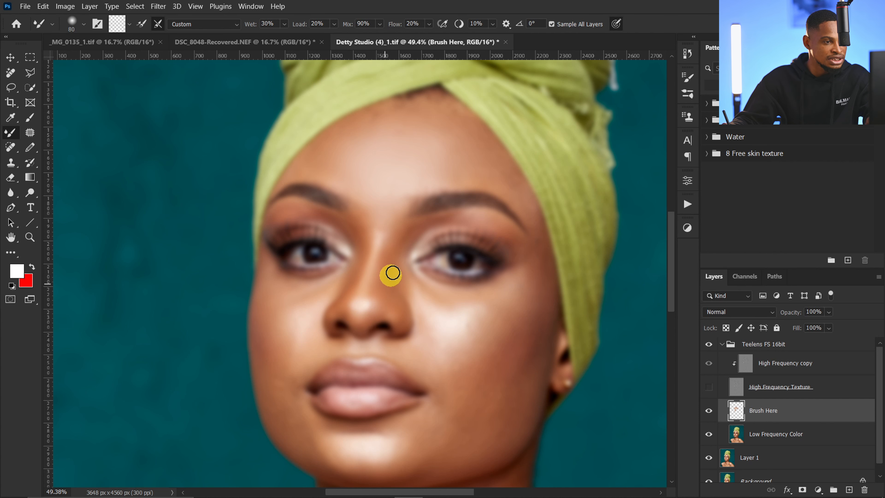
Step: Blend the cheek highlight below the model's left eye on Brush Here with a 250 px Mixer Brush, reducing it to 175 px
{"action": "key", "text": "bracketright"}
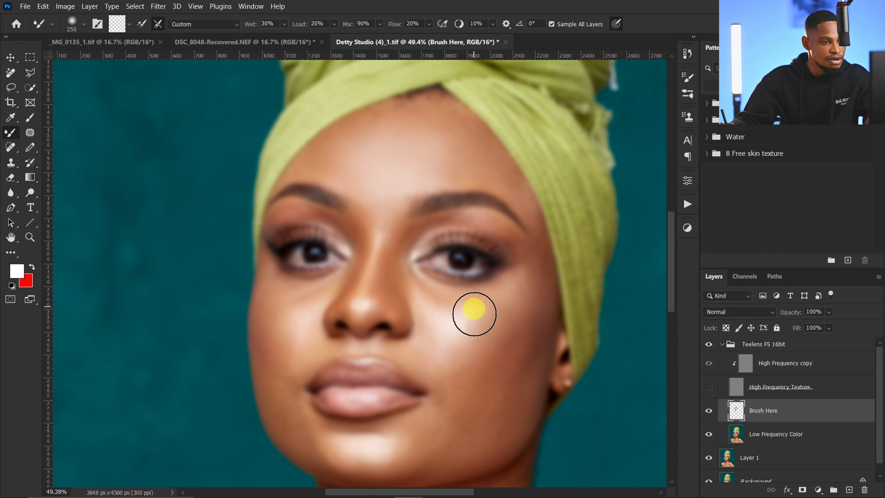
{"action": "key", "text": "bracketright"}
{"action": "key", "text": "bracketright"}
{"action": "key", "text": "bracketright"}
{"action": "left_click_drag", "start_coordinate": [473, 347], "coordinate": [435, 344]}
{"action": "key", "text": "bracketleft"}
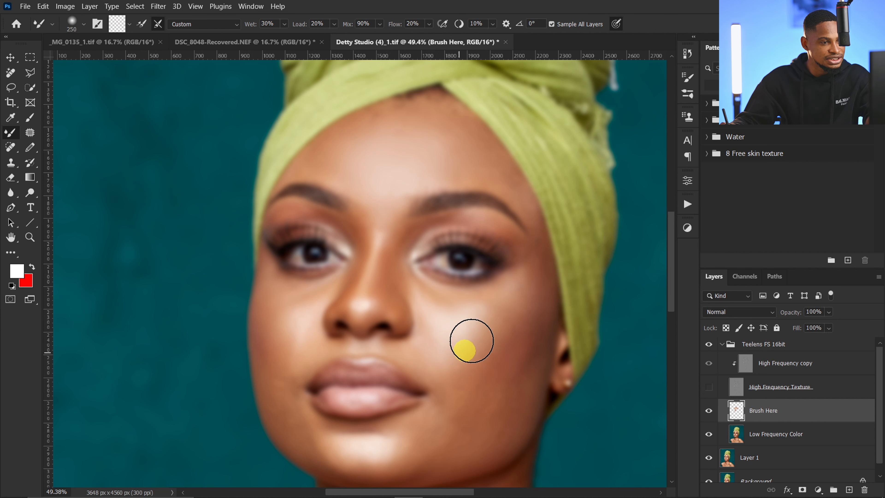
{"action": "key", "text": "bracketleft"}
{"action": "key", "text": "bracketleft"}
{"action": "key", "text": "bracketleft"}
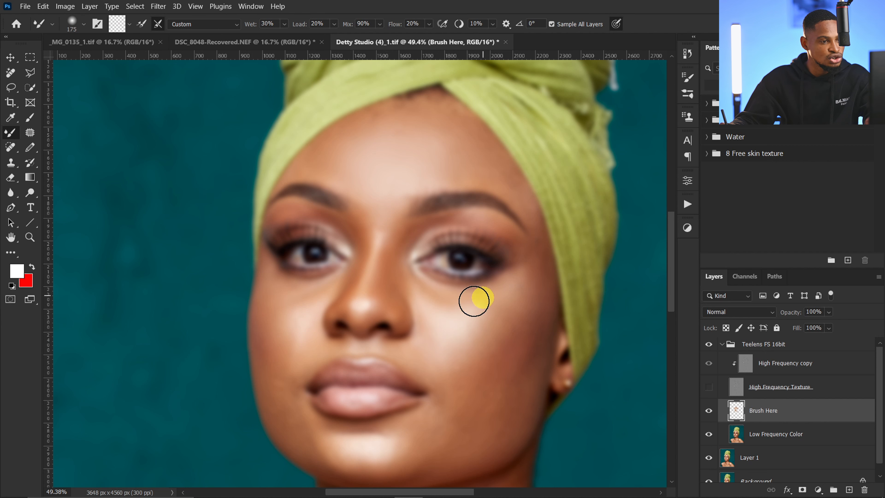
Step: Soften the tone transitions around the nose and outer cheek on Brush Here, varying the Mixer Brush between 150 and 250 px
{"action": "key", "text": "bracketright"}
{"action": "key", "text": "bracketright"}
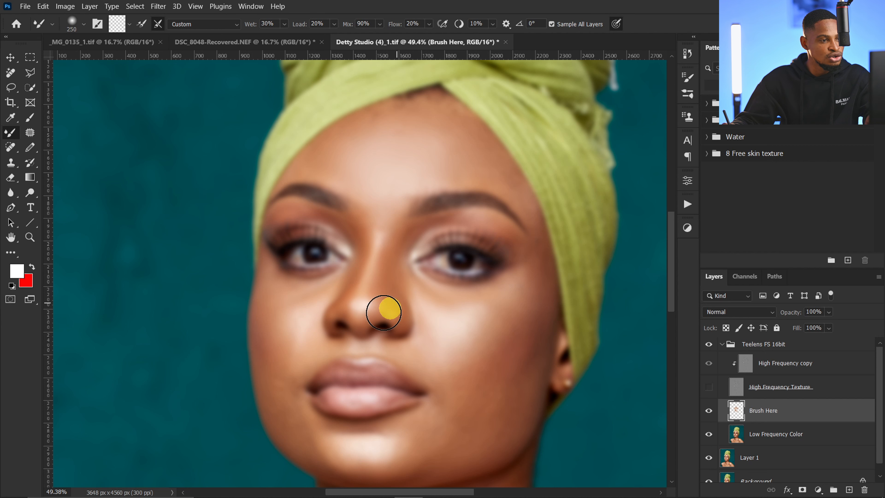
{"action": "key", "text": "bracketleft"}
{"action": "key", "text": "bracketleft"}
{"action": "key", "text": "bracketleft"}
{"action": "key", "text": "bracketleft"}
{"action": "key", "text": "bracketleft"}
{"action": "key", "text": "bracketleft"}
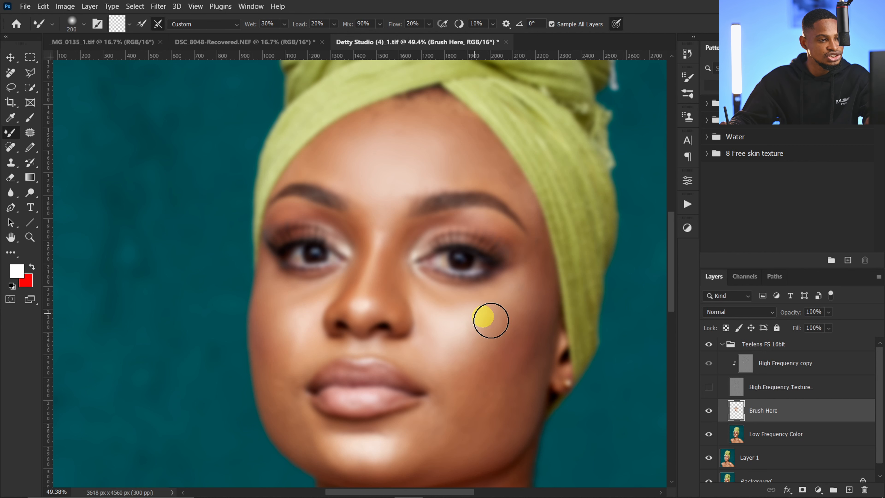
{"action": "key", "text": "bracketright"}
{"action": "key", "text": "bracketright"}
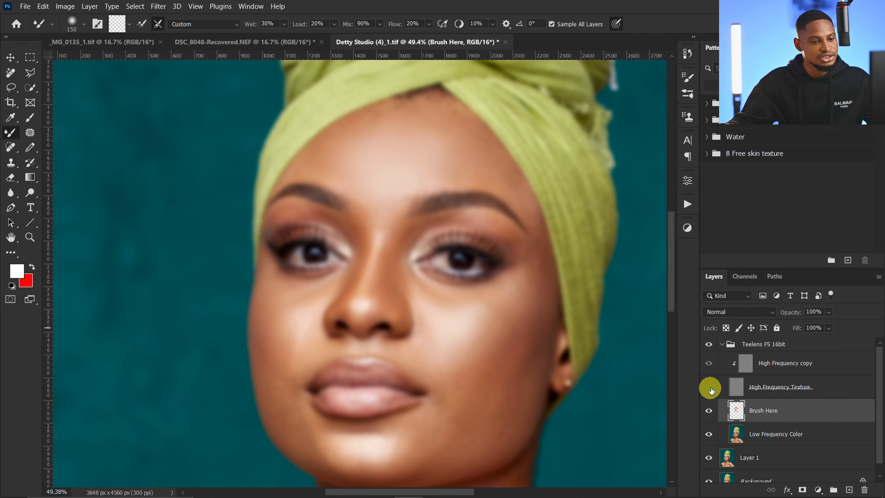
Step: Show the High Frequency Texture layer again and toggle Brush Here's visibility to compare the skin before and after blending
{"action": "left_click", "coordinate": [710, 388]}
{"action": "key", "text": "z"}
{"action": "left_click_drag", "start_coordinate": [415, 245], "coordinate": [432, 237]}
{"action": "key", "text": "b"}
{"action": "key", "text": "z"}
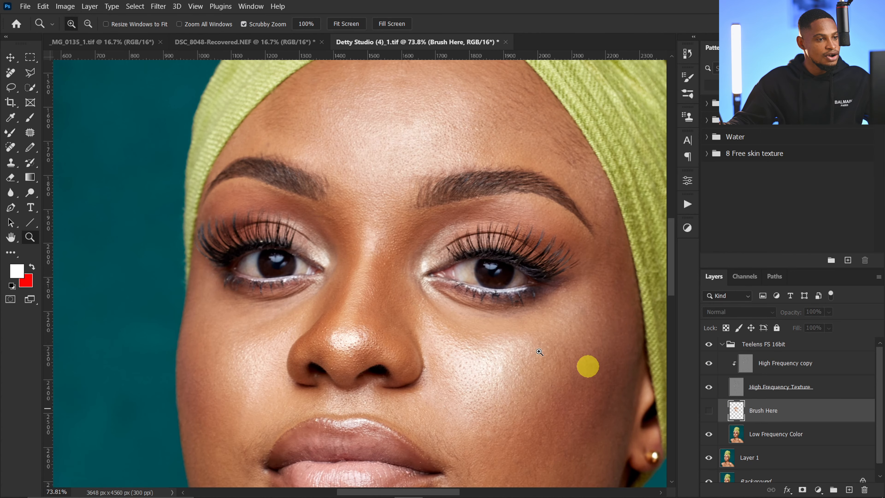
{"action": "mouse_move", "coordinate": [587, 366]}
{"action": "left_mouse_down"}
{"action": "mouse_move", "coordinate": [480, 336]}
{"action": "mouse_move", "coordinate": [537, 322]}
{"action": "left_mouse_up"}
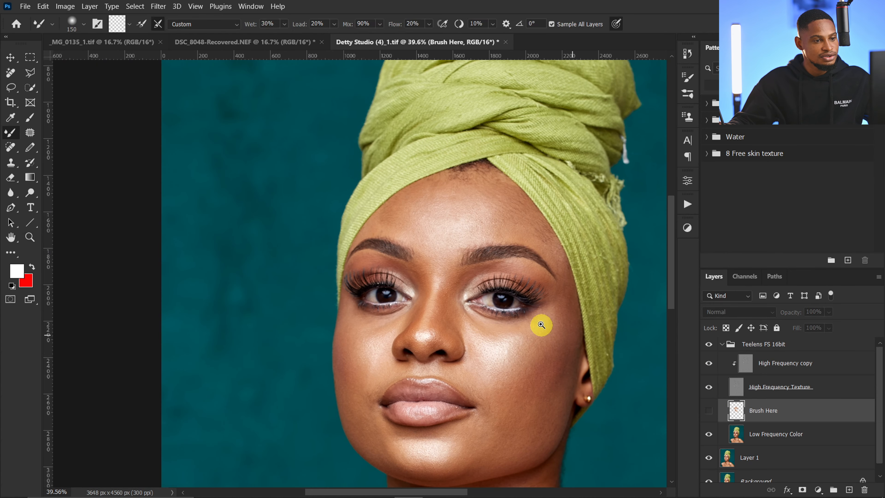
{"action": "left_click", "coordinate": [709, 413]}
{"action": "left_click", "coordinate": [709, 412]}
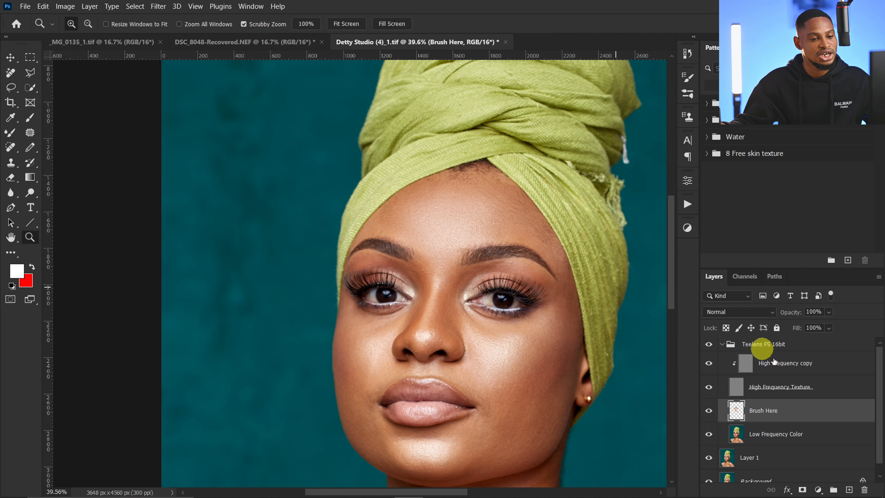
Step: Hide the High Frequency Texture layer and try blending the model's left cheek on Brush Here with an oversized 500 px Mixer Brush
{"action": "left_click", "coordinate": [707, 392]}
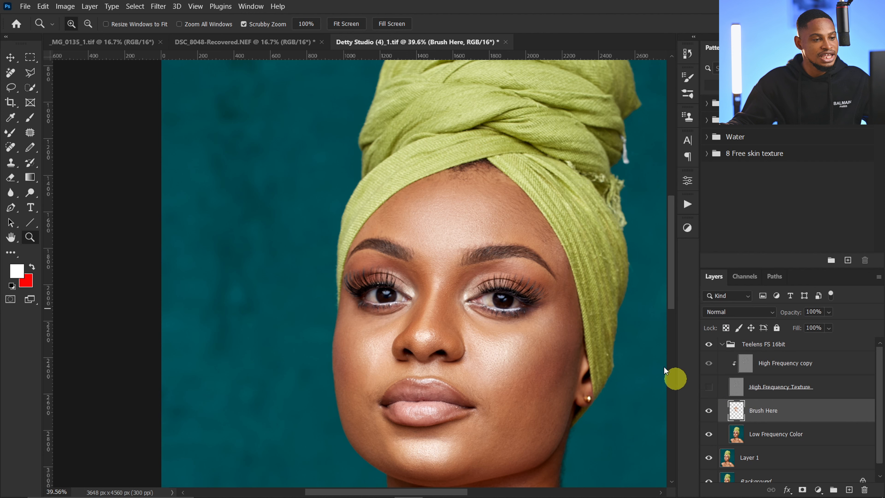
{"action": "left_click", "coordinate": [13, 135]}
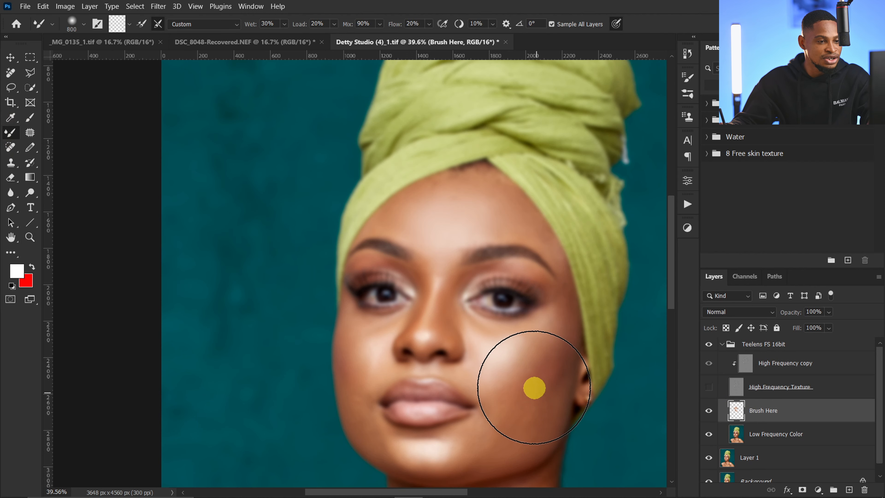
{"action": "key", "text": "bracketleft"}
{"action": "mouse_move", "coordinate": [520, 359]}
{"action": "left_mouse_down"}
{"action": "mouse_move", "coordinate": [513, 372]}
{"action": "mouse_move", "coordinate": [514, 351]}
{"action": "mouse_move", "coordinate": [545, 333]}
{"action": "mouse_move", "coordinate": [505, 358]}
{"action": "mouse_move", "coordinate": [554, 375]}
{"action": "mouse_move", "coordinate": [481, 370]}
{"action": "mouse_move", "coordinate": [480, 437]}
{"action": "mouse_move", "coordinate": [448, 450]}
{"action": "mouse_move", "coordinate": [470, 455]}
{"action": "mouse_move", "coordinate": [518, 383]}
{"action": "mouse_move", "coordinate": [565, 362]}
{"action": "mouse_move", "coordinate": [564, 375]}
{"action": "mouse_move", "coordinate": [574, 376]}
{"action": "mouse_move", "coordinate": [519, 283]}
{"action": "mouse_move", "coordinate": [461, 248]}
{"action": "mouse_move", "coordinate": [440, 253]}
{"action": "left_mouse_up"}
{"action": "key", "text": "bracketright"}
Step: Show the High Frequency Texture layer and toggle Brush Here's visibility to examine how the oversized brush affected the cheek highlight
{"action": "left_click", "coordinate": [709, 388]}
{"action": "key", "text": "ctrl+space"}
{"action": "left_click", "coordinate": [709, 411]}
{"action": "key", "text": "space"}
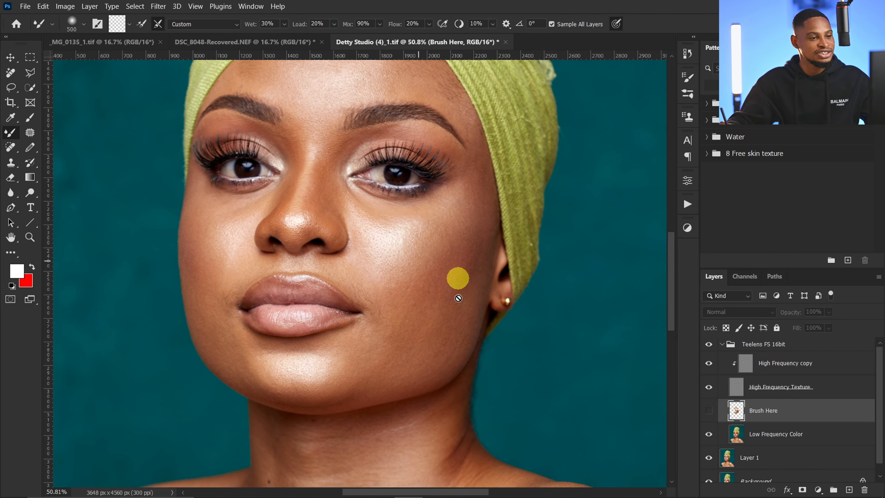
{"action": "left_click", "coordinate": [709, 411]}
{"action": "left_click", "coordinate": [709, 411]}
{"action": "left_click", "coordinate": [709, 411]}
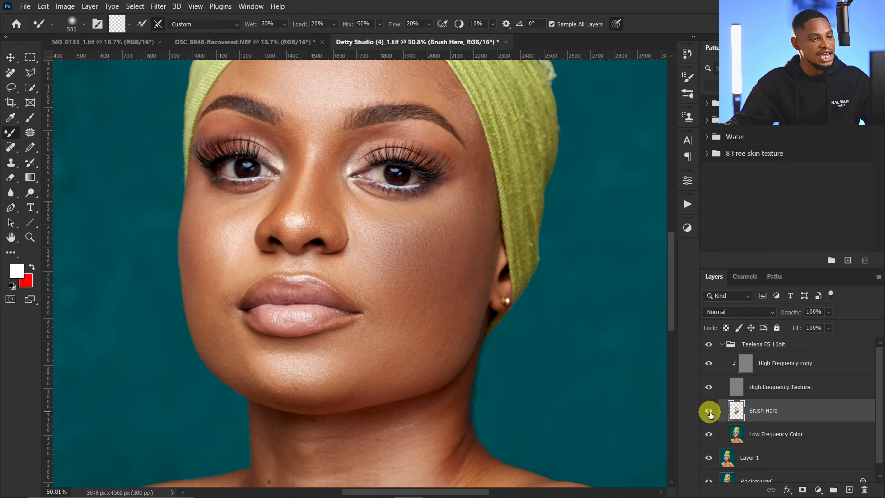
{"action": "key", "text": "ctrl+space"}
{"action": "mouse_move", "coordinate": [406, 246]}
{"action": "left_mouse_down"}
{"action": "mouse_move", "coordinate": [447, 245]}
{"action": "mouse_move", "coordinate": [391, 248]}
{"action": "left_mouse_up"}
{"action": "key", "text": "ctrl+space"}
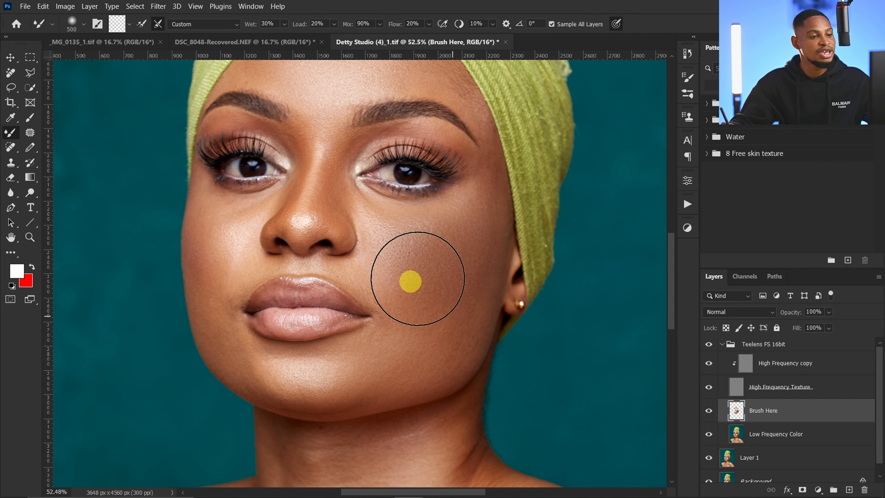
{"action": "left_click", "coordinate": [709, 413]}
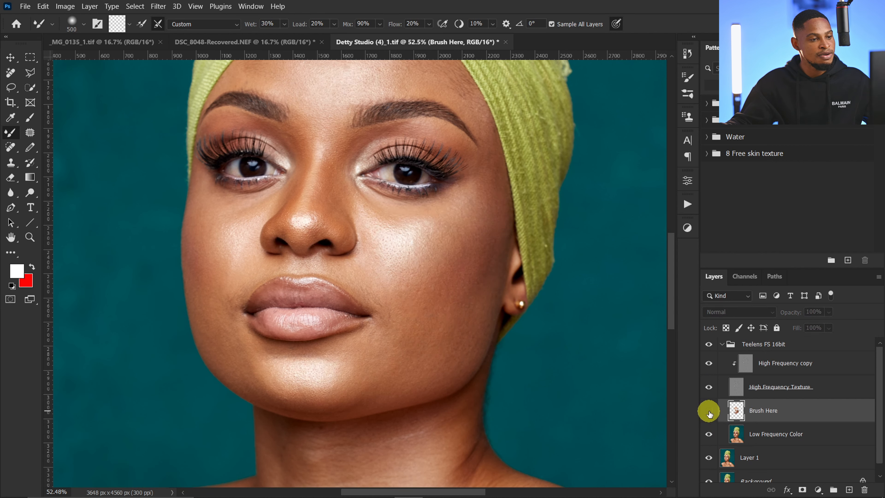
{"action": "left_click", "coordinate": [709, 413]}
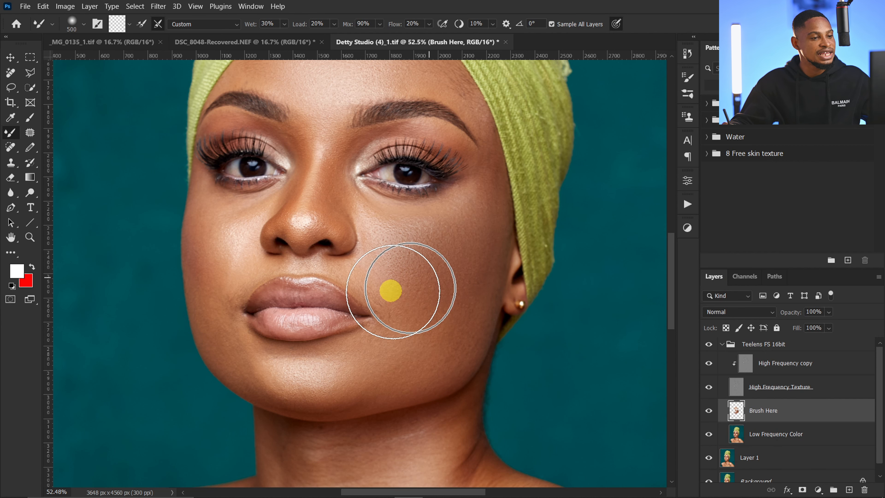
Step: Erase the over-blended colour from the model's left cheek on Brush Here with the Eraser tool, enlarging it to 500 px
{"action": "left_click", "coordinate": [10, 179]}
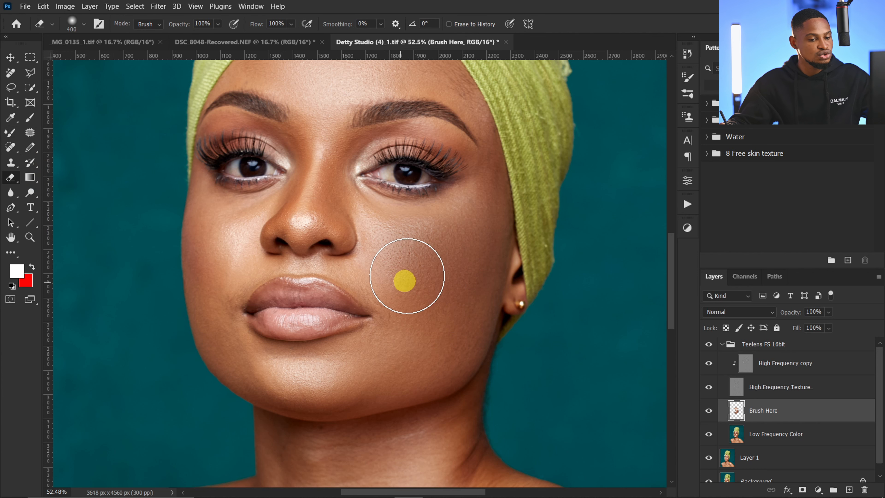
{"action": "key", "text": "bracketleft"}
{"action": "mouse_move", "coordinate": [422, 266]}
{"action": "left_mouse_down"}
{"action": "mouse_move", "coordinate": [402, 235]}
{"action": "mouse_move", "coordinate": [468, 247]}
{"action": "mouse_move", "coordinate": [487, 229]}
{"action": "mouse_move", "coordinate": [469, 222]}
{"action": "mouse_move", "coordinate": [485, 235]}
{"action": "mouse_move", "coordinate": [427, 264]}
{"action": "mouse_move", "coordinate": [437, 337]}
{"action": "mouse_move", "coordinate": [416, 374]}
{"action": "mouse_move", "coordinate": [257, 373]}
{"action": "mouse_move", "coordinate": [432, 311]}
{"action": "mouse_move", "coordinate": [376, 343]}
{"action": "mouse_move", "coordinate": [417, 321]}
{"action": "mouse_move", "coordinate": [374, 272]}
{"action": "mouse_move", "coordinate": [428, 290]}
{"action": "mouse_move", "coordinate": [383, 245]}
{"action": "mouse_move", "coordinate": [411, 217]}
{"action": "mouse_move", "coordinate": [428, 234]}
{"action": "mouse_move", "coordinate": [493, 243]}
{"action": "mouse_move", "coordinate": [451, 344]}
{"action": "mouse_move", "coordinate": [411, 322]}
{"action": "mouse_move", "coordinate": [443, 295]}
{"action": "left_mouse_up"}
{"action": "key", "text": "bracketright"}
{"action": "key", "text": "bracketright"}
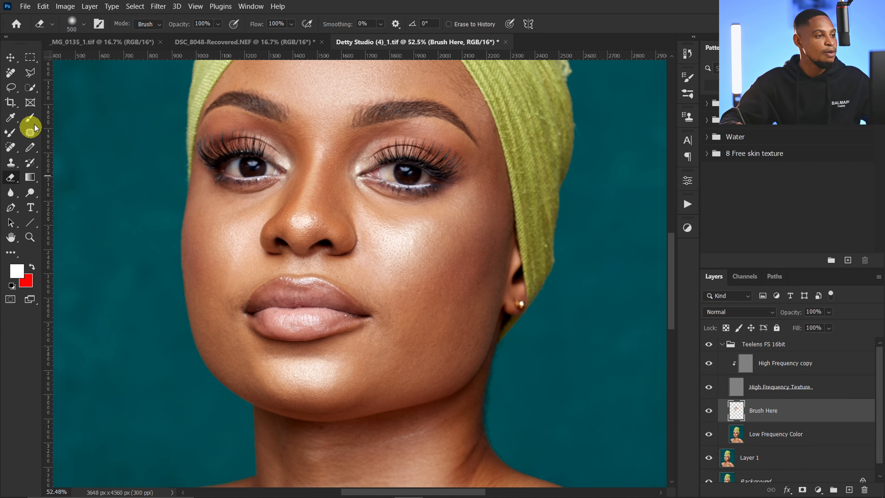
Step: Hide the High Frequency Texture layer and blend the highlight on the model's left cheek on Brush Here with a 125 px Mixer Brush
{"action": "left_click", "coordinate": [10, 133]}
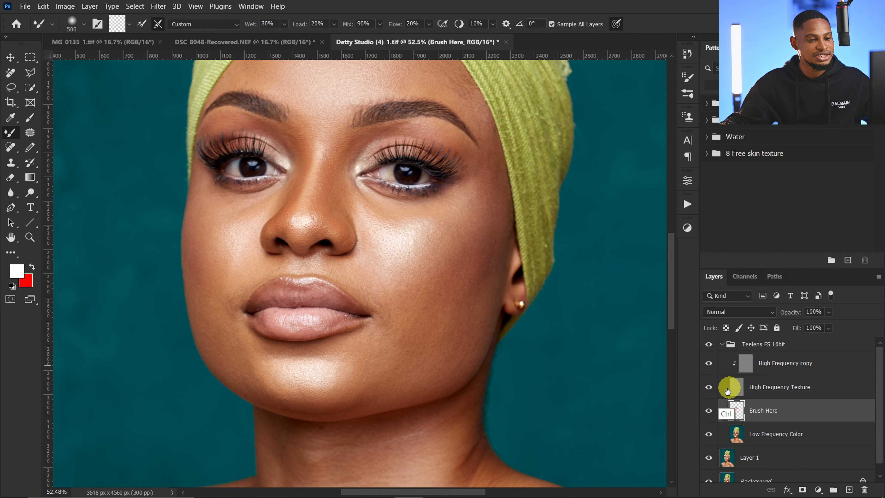
{"action": "left_click", "coordinate": [708, 390]}
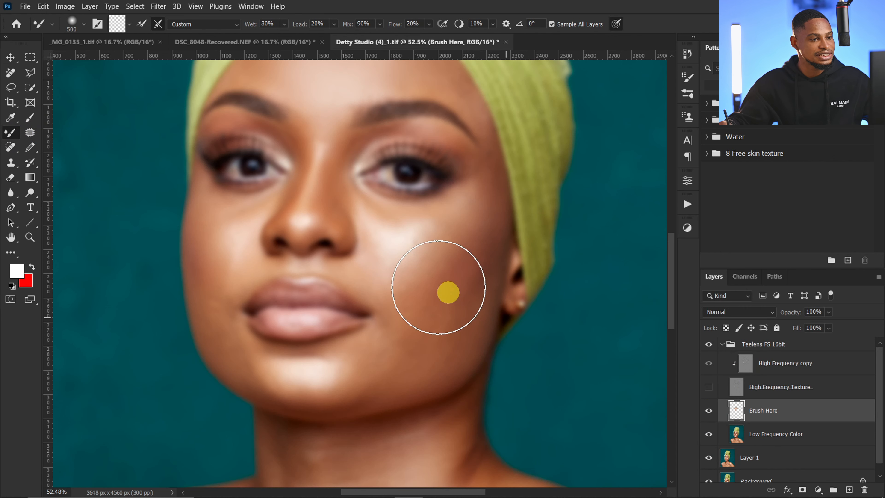
{"action": "key", "text": "z"}
{"action": "mouse_move", "coordinate": [439, 294]}
{"action": "left_mouse_down"}
{"action": "mouse_move", "coordinate": [395, 296]}
{"action": "mouse_move", "coordinate": [391, 287]}
{"action": "mouse_move", "coordinate": [418, 293]}
{"action": "left_mouse_up"}
{"action": "key", "text": "b"}
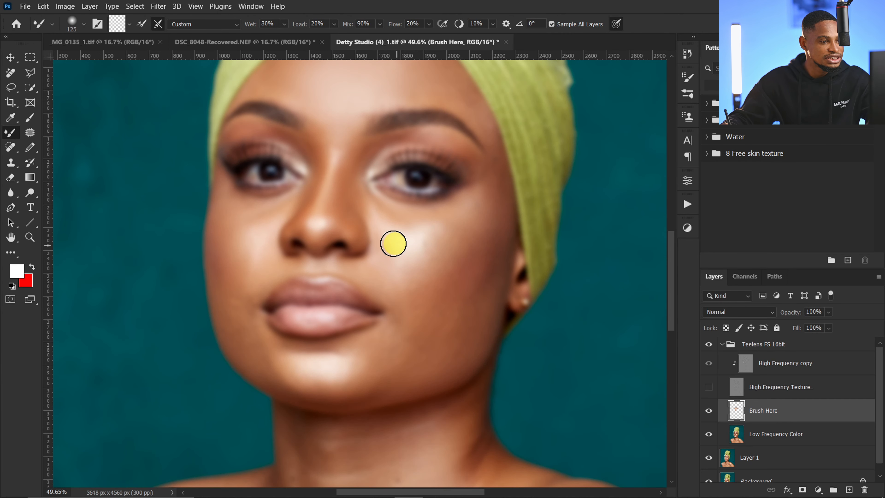
{"action": "left_click_drag", "start_coordinate": [414, 233], "coordinate": [440, 246]}
Step: Blend the skin tones around the model's left eye and brow on Brush Here, using the Mixer Brush at 90 to 100 px
{"action": "key", "text": "bracketleft"}
{"action": "key", "text": "bracketleft"}
{"action": "key", "text": "bracketleft"}
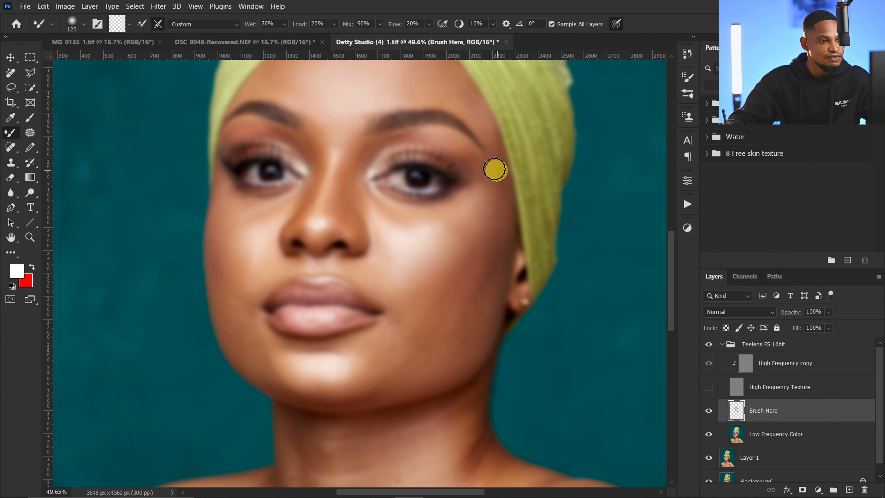
{"action": "key", "text": "bracketleft"}
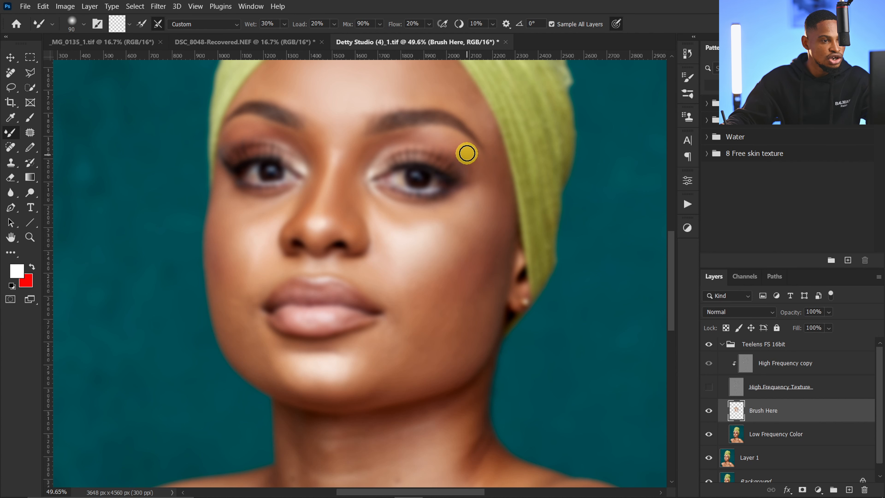
{"action": "key", "text": "bracketright"}
{"action": "key", "text": "bracketright"}
{"action": "mouse_move", "coordinate": [407, 136]}
{"action": "left_mouse_down"}
{"action": "mouse_move", "coordinate": [363, 151]}
{"action": "mouse_move", "coordinate": [352, 165]}
{"action": "mouse_move", "coordinate": [368, 172]}
{"action": "mouse_move", "coordinate": [362, 154]}
{"action": "mouse_move", "coordinate": [409, 138]}
{"action": "left_mouse_up"}
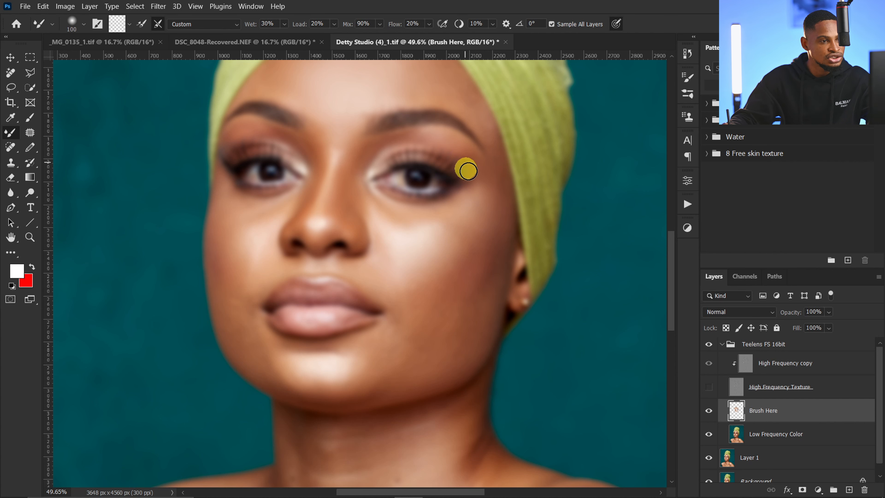
Step: Enlarge the Mixer Brush to 300 px and smooth the broader tone transitions across the model's left cheek on Brush Here
{"action": "key", "text": "bracketright"}
{"action": "key", "text": "bracketright"}
{"action": "key", "text": "bracketright"}
{"action": "key", "text": "bracketright"}
{"action": "key", "text": "bracketright"}
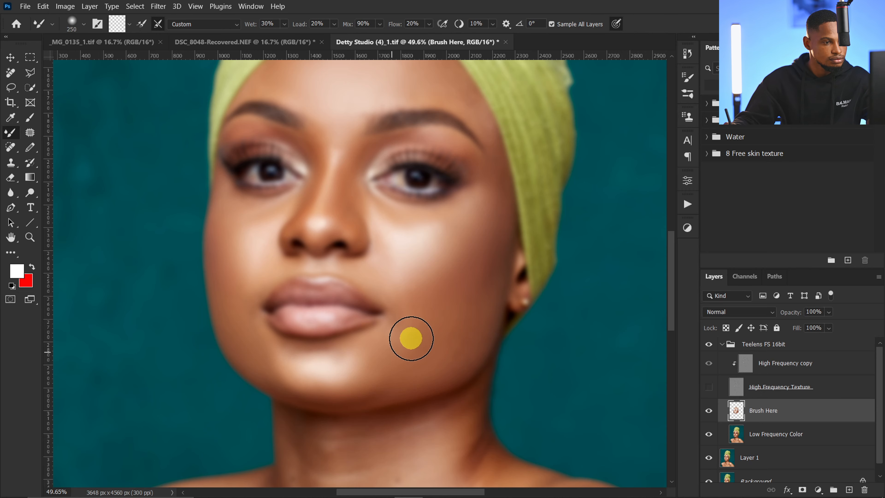
{"action": "key", "text": "bracketright"}
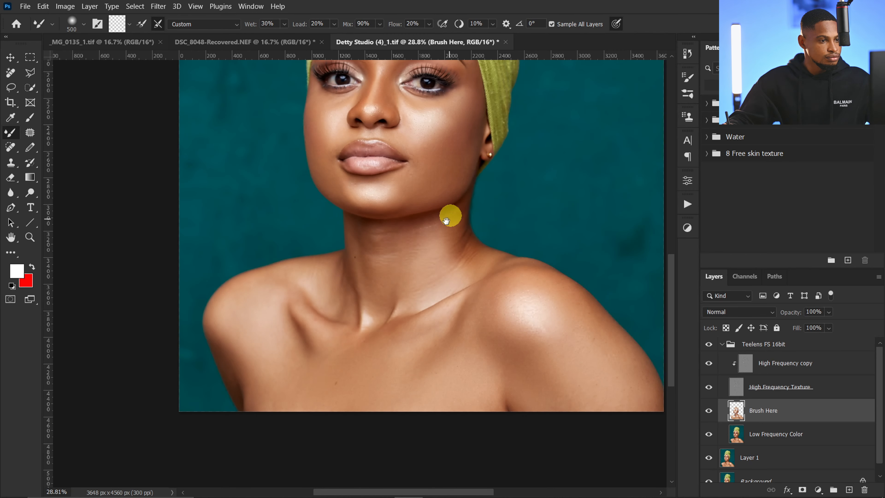
{"action": "mouse_move", "coordinate": [449, 216]}
{"action": "left_mouse_down"}
{"action": "mouse_move", "coordinate": [439, 303]}
{"action": "mouse_move", "coordinate": [419, 271]}
{"action": "left_mouse_up"}
{"action": "mouse_move", "coordinate": [436, 225]}
{"action": "left_mouse_down"}
{"action": "mouse_move", "coordinate": [452, 217]}
{"action": "mouse_move", "coordinate": [484, 232]}
{"action": "left_mouse_up"}
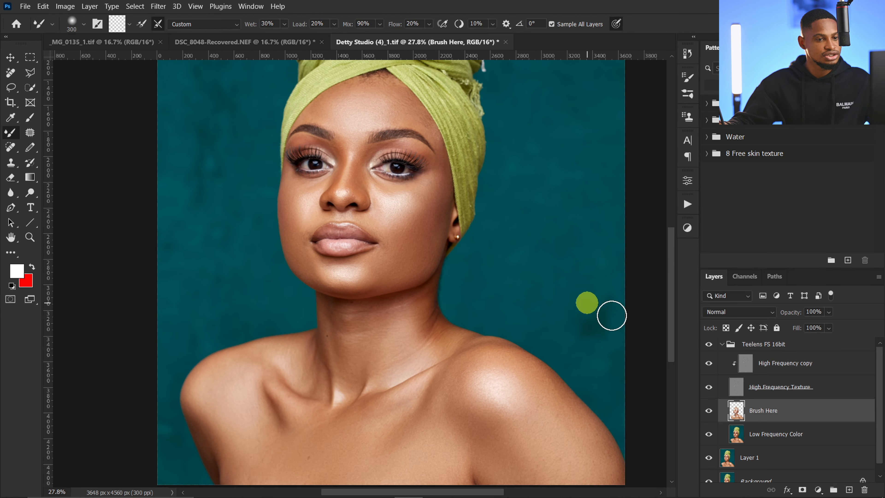
Step: Toggle Brush Here's visibility at full-portrait and closer views to compare the skin before and after the finer blending
{"action": "left_click", "coordinate": [709, 411]}
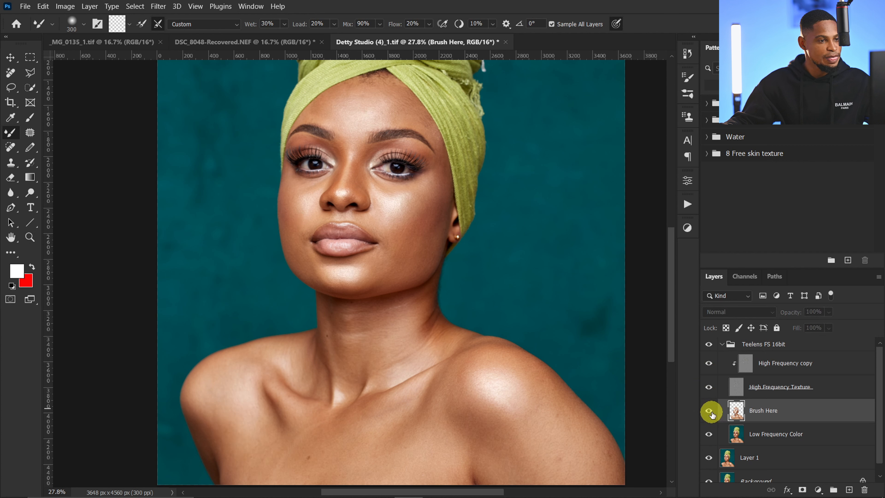
{"action": "left_click", "coordinate": [709, 411]}
{"action": "left_click", "coordinate": [710, 412]}
{"action": "left_click", "coordinate": [710, 412]}
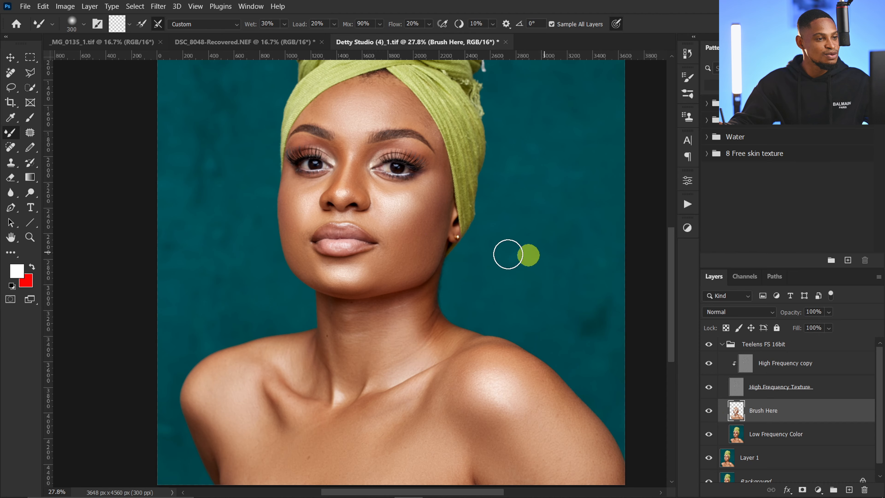
{"action": "key", "text": "z"}
{"action": "left_click_drag", "start_coordinate": [442, 240], "coordinate": [475, 223]}
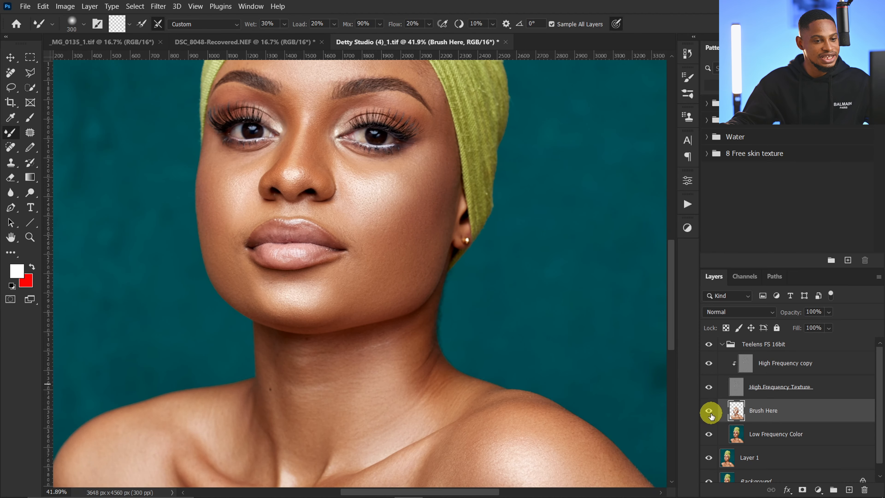
{"action": "left_click", "coordinate": [709, 411]}
{"action": "left_click", "coordinate": [709, 411]}
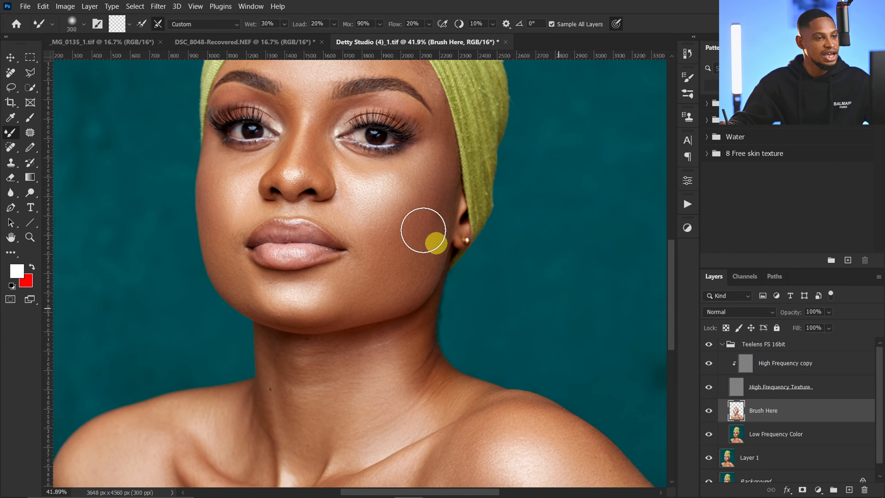
Step: Hide the High Frequency Texture layer and try Mixer Brush sizes from 300 to 600 px against the model's left cheek
{"action": "key", "text": "z"}
{"action": "mouse_move", "coordinate": [434, 233]}
{"action": "left_mouse_down"}
{"action": "mouse_move", "coordinate": [410, 206]}
{"action": "mouse_move", "coordinate": [415, 244]}
{"action": "mouse_move", "coordinate": [375, 248]}
{"action": "left_mouse_up"}
{"action": "key", "text": "z"}
{"action": "left_click", "coordinate": [711, 390]}
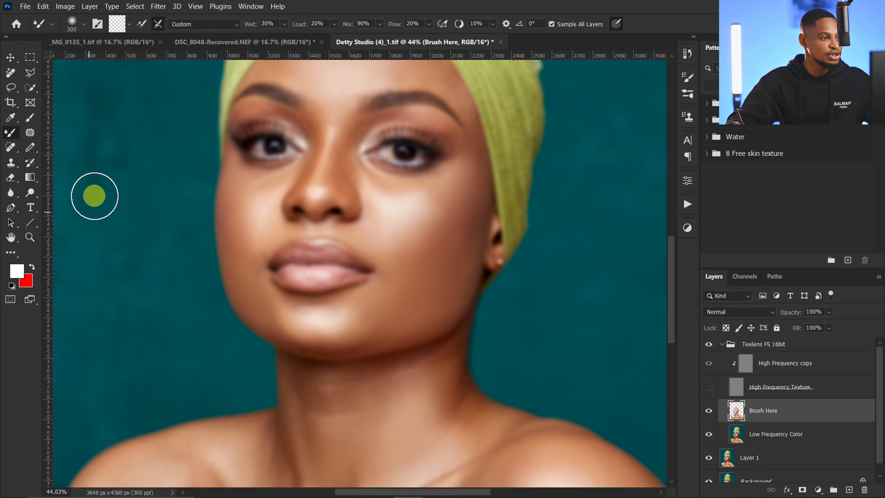
{"action": "key", "text": "bracketright"}
{"action": "key", "text": "bracketright"}
{"action": "key", "text": "bracketleft"}
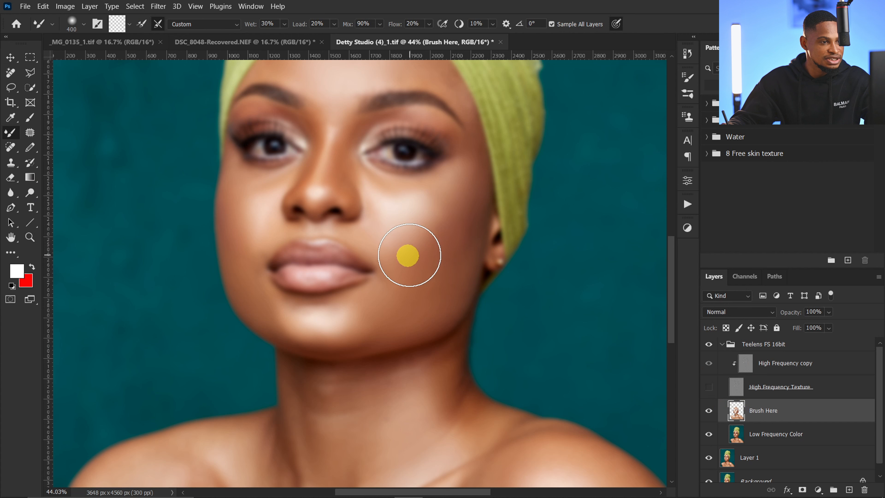
{"action": "key", "text": "bracketleft"}
{"action": "key", "text": "bracketleft"}
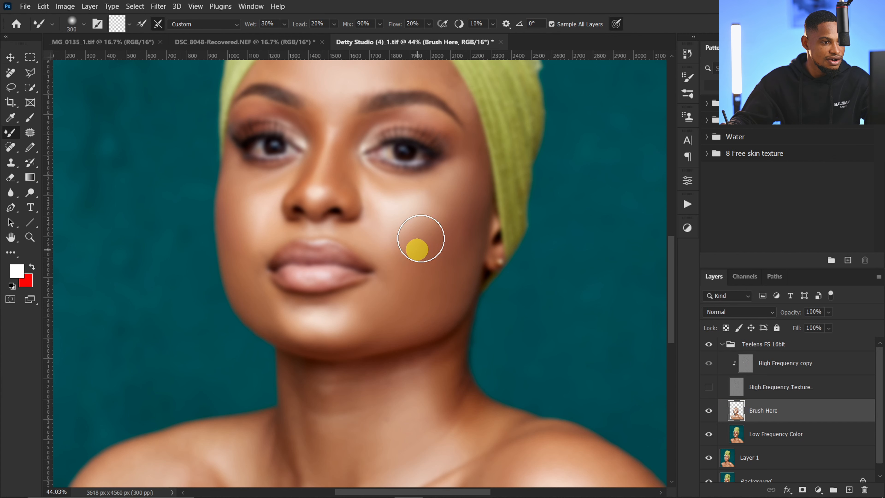
{"action": "key", "text": "bracketright"}
{"action": "key", "text": "bracketright"}
{"action": "key", "text": "bracketright"}
Step: Show the High Frequency Texture layer again and toggle Brush Here's visibility to examine the tone transitions on the face
{"action": "left_click", "coordinate": [709, 390]}
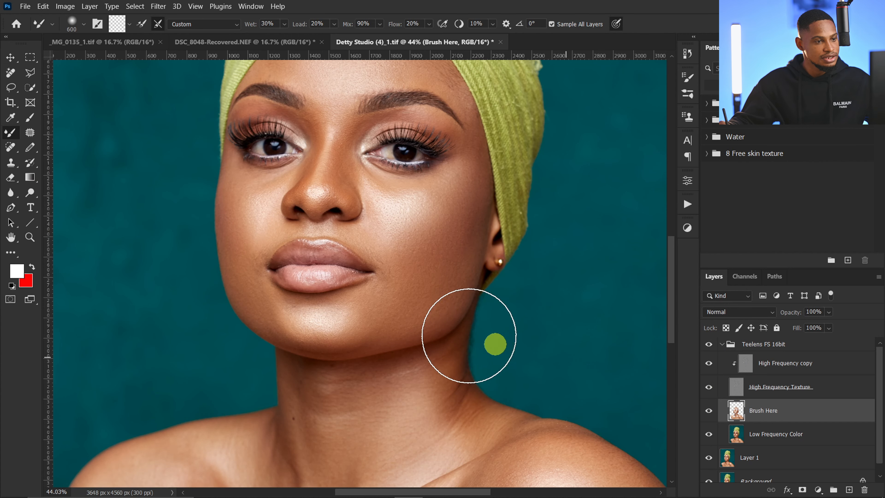
{"action": "key", "text": "bracketright"}
{"action": "key", "text": "ctrl+space"}
{"action": "left_click_drag", "start_coordinate": [443, 317], "coordinate": [410, 310]}
{"action": "left_click", "coordinate": [710, 414]}
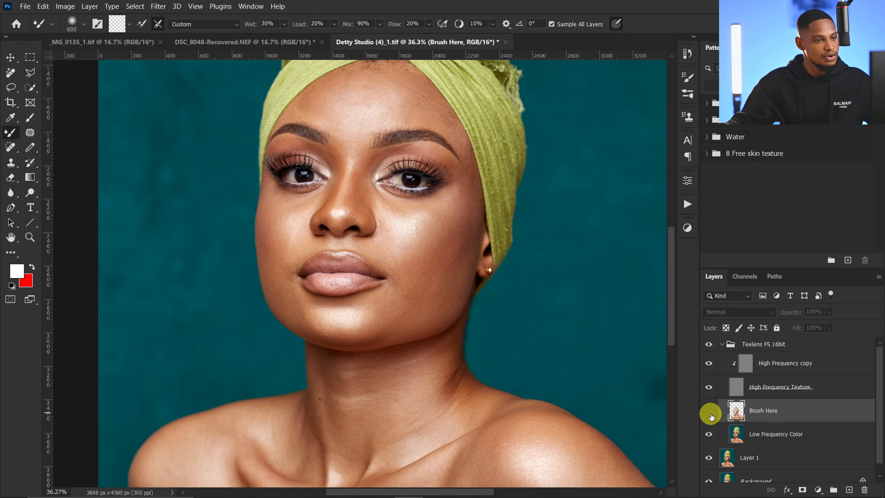
{"action": "left_click", "coordinate": [710, 413]}
Step: Clone clean texture over the fine creases beside the lips' corner on the High Frequency copy layer with a 6 px Clone Stamp
{"action": "key", "text": "z"}
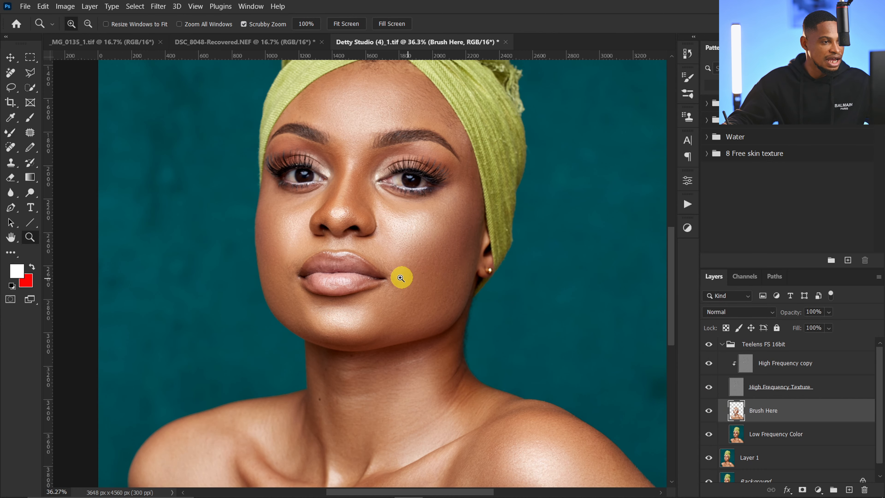
{"action": "left_click_drag", "start_coordinate": [401, 278], "coordinate": [466, 293]}
{"action": "key", "text": "b"}
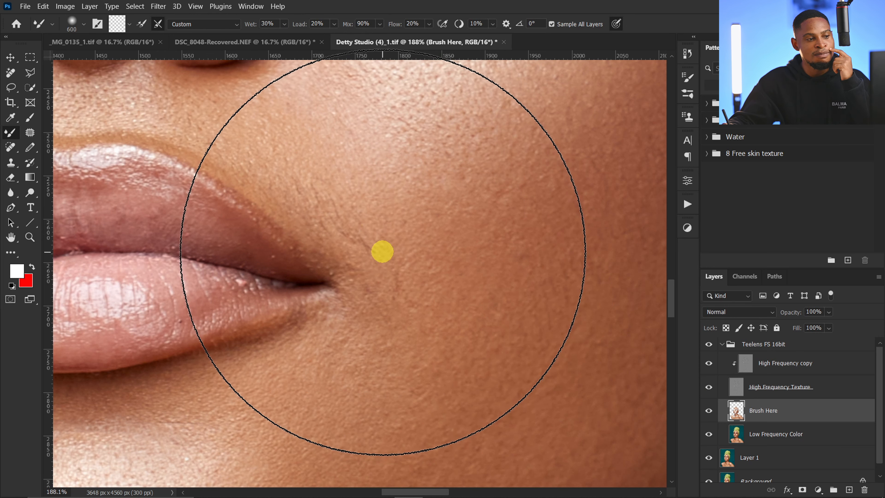
{"action": "left_click", "coordinate": [748, 366]}
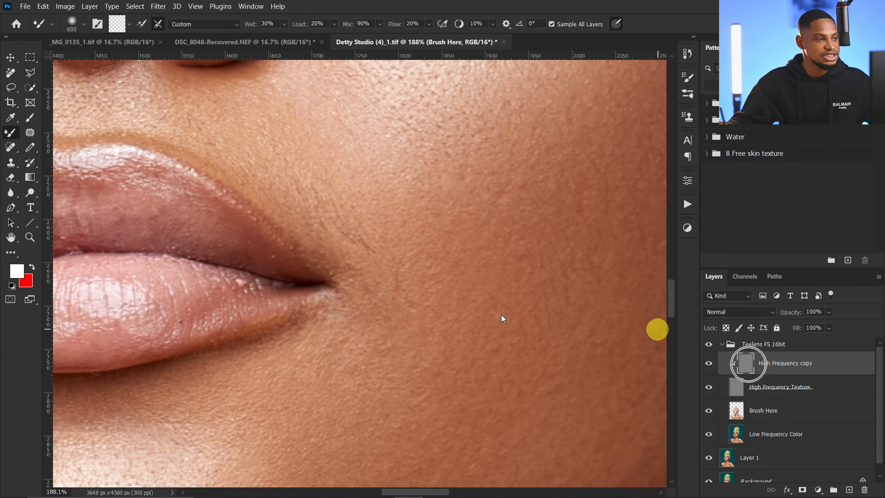
{"action": "left_click", "coordinate": [10, 162]}
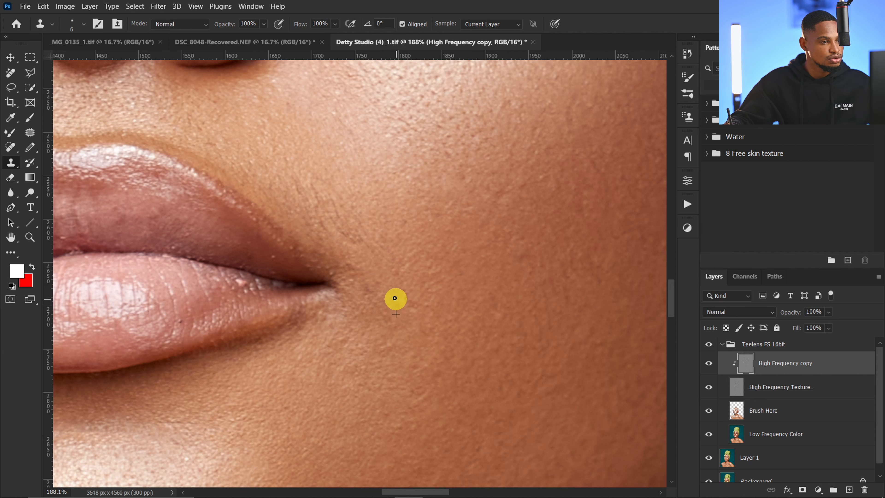
{"action": "left_click", "coordinate": [361, 262], "text": "alt"}
{"action": "mouse_move", "coordinate": [364, 239]}
{"action": "left_mouse_down"}
{"action": "mouse_move", "coordinate": [370, 249]}
{"action": "mouse_move", "coordinate": [337, 232]}
{"action": "mouse_move", "coordinate": [336, 210]}
{"action": "mouse_move", "coordinate": [352, 212]}
{"action": "mouse_move", "coordinate": [329, 231]}
{"action": "left_mouse_up"}
{"action": "left_click", "coordinate": [365, 250], "text": "alt"}
{"action": "left_click", "coordinate": [360, 236], "text": "alt"}
{"action": "left_click", "coordinate": [364, 219], "text": "alt"}
{"action": "left_click", "coordinate": [343, 225], "text": "alt"}
{"action": "left_click", "coordinate": [344, 223], "text": "alt"}
{"action": "scroll", "coordinate": [345, 235], "scroll_direction": "down", "scroll_amount": 10}
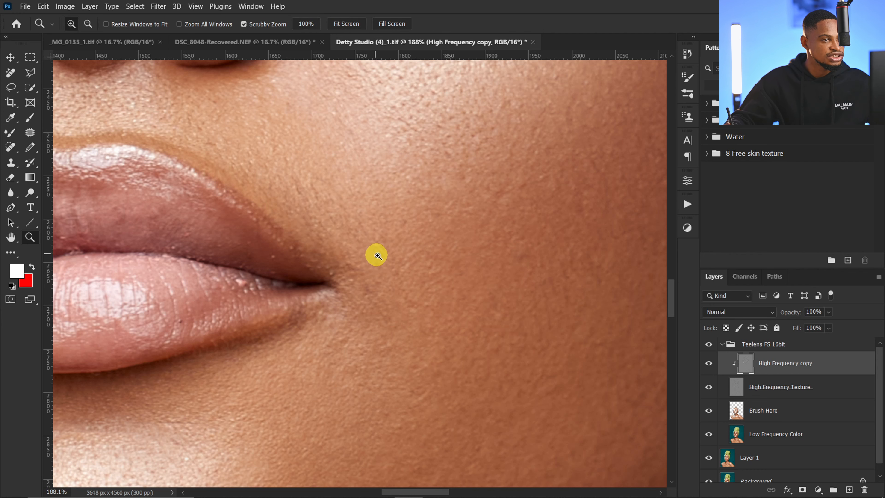
{"action": "scroll", "coordinate": [414, 275], "scroll_direction": "down", "scroll_amount": 2}
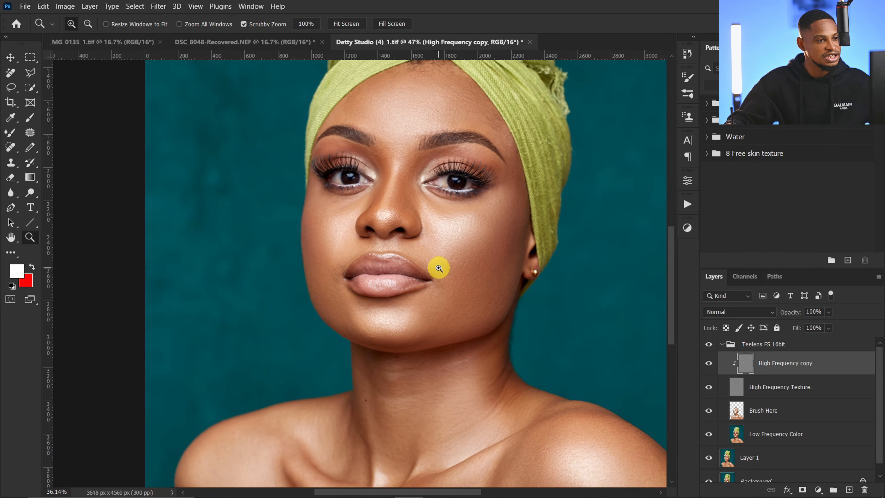